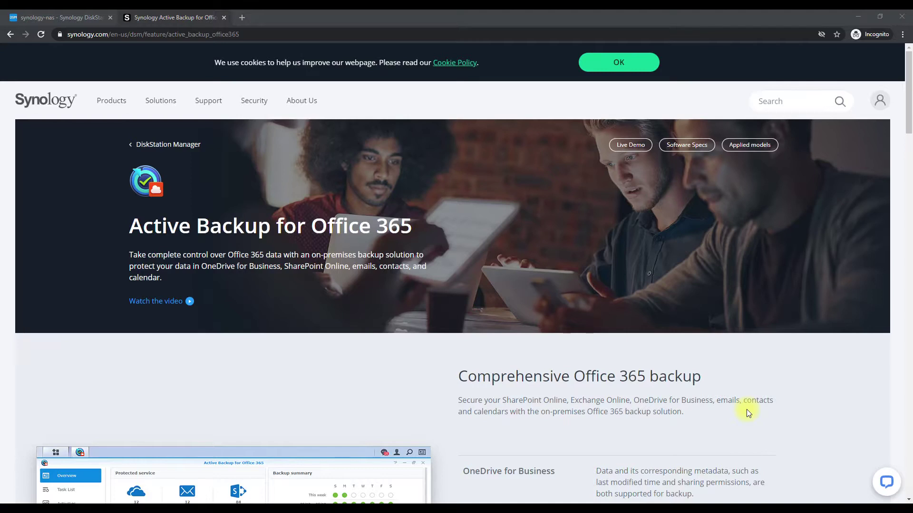
Scroll the Active Backup for Office 365 page past the backup table and licensing section to Applied Models.
scroll(747, 409, "down", 2)
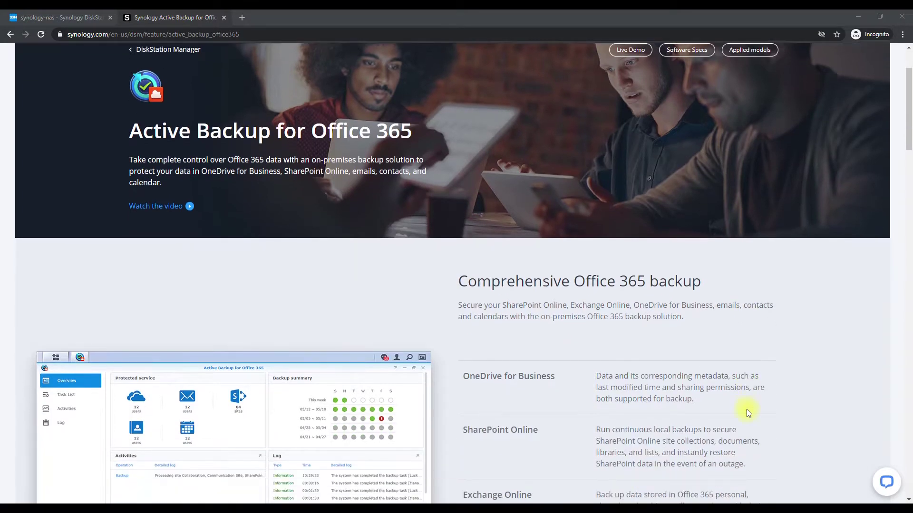
scroll(746, 410, "down", 1)
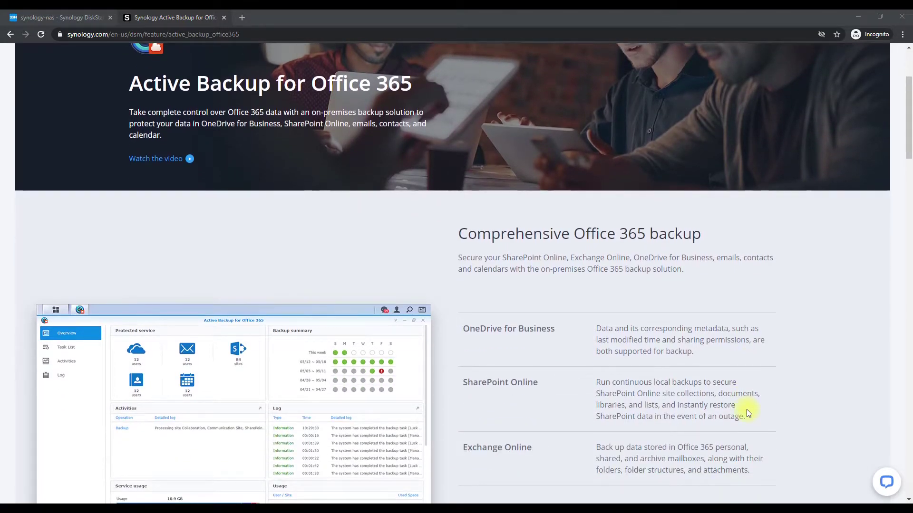
scroll(747, 410, "down", 1)
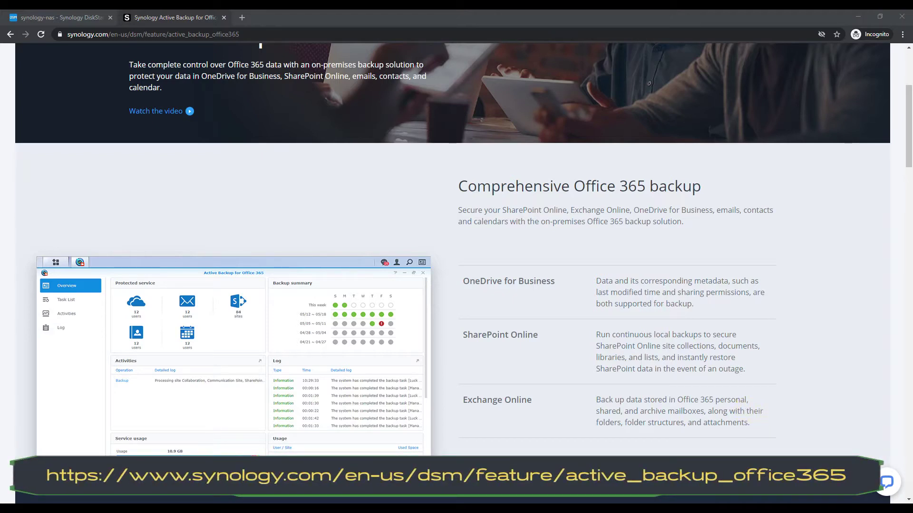
scroll(503, 332, "down", 1)
scroll(503, 332, "up", 5)
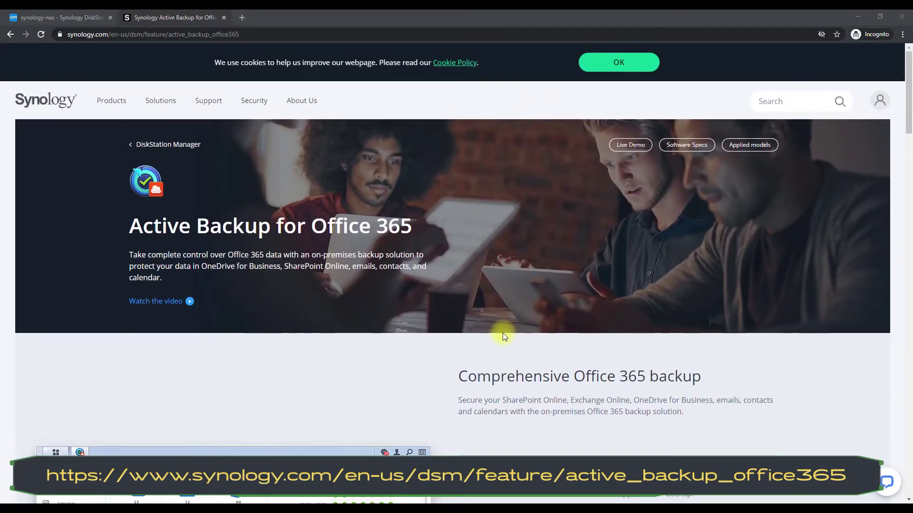
scroll(503, 334, "down", 5)
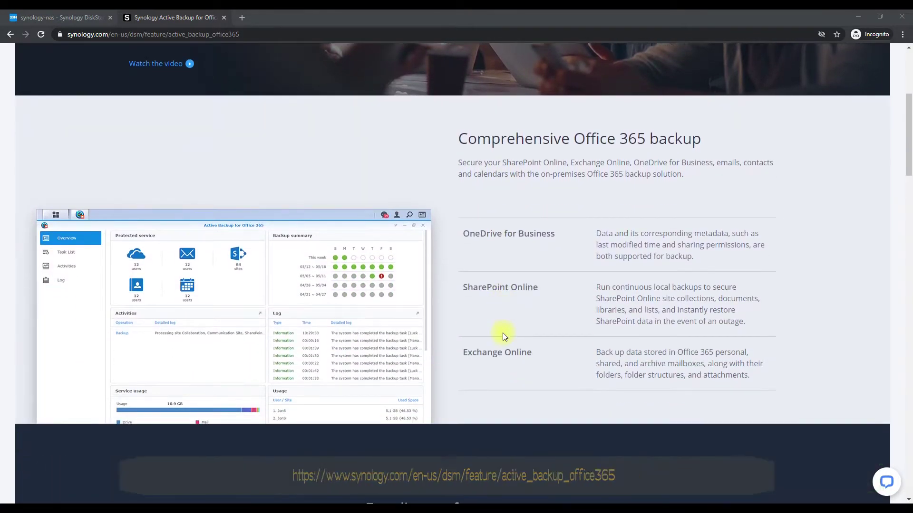
scroll(503, 332, "down", 5)
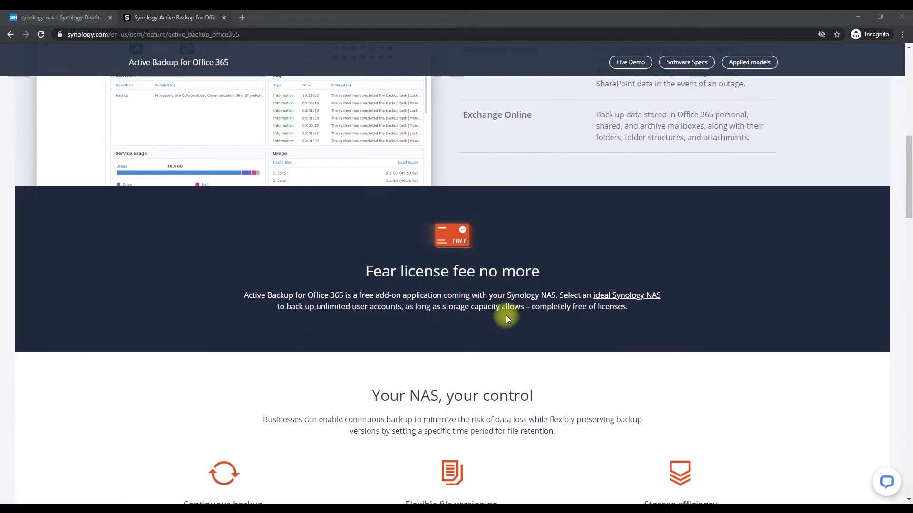
scroll(527, 298, "down", 5)
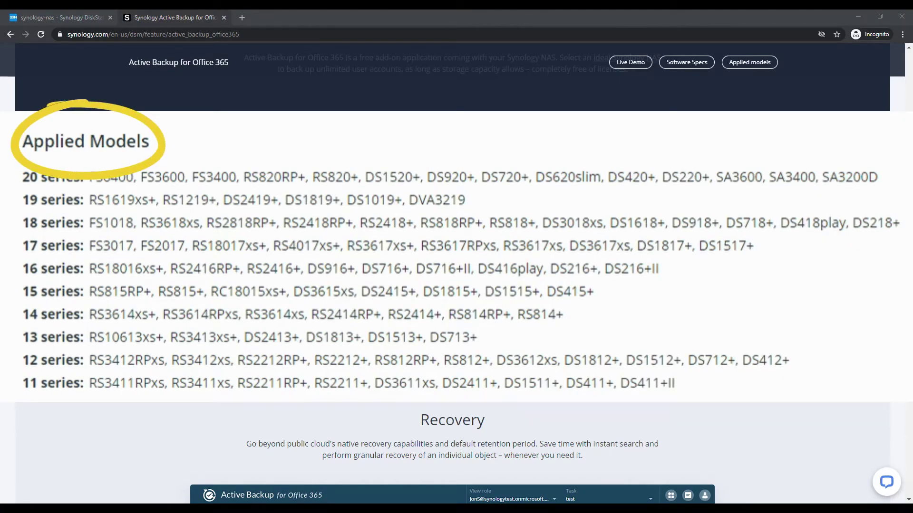
Read through the Recovery, FAQ and Contact Us sections, then switch to the DSM browser tab.
scroll(456, 285, "down", 4)
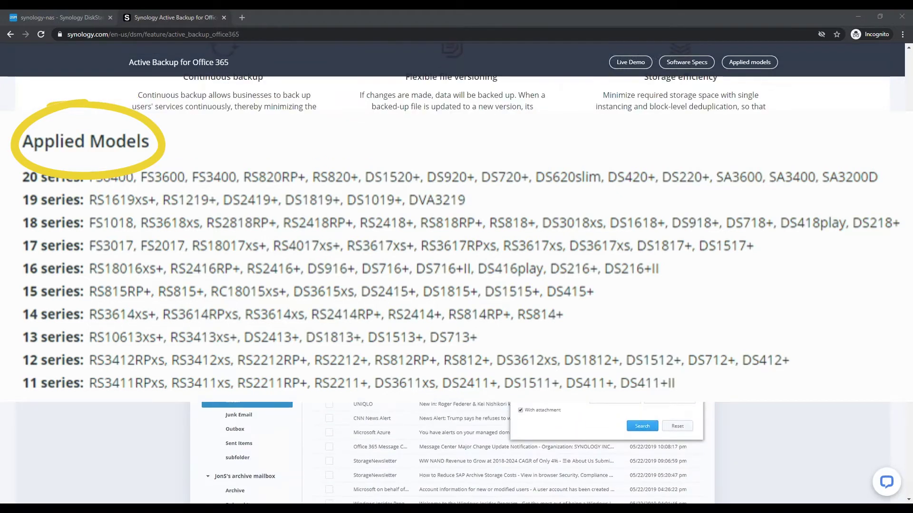
scroll(639, 309, "down", 1)
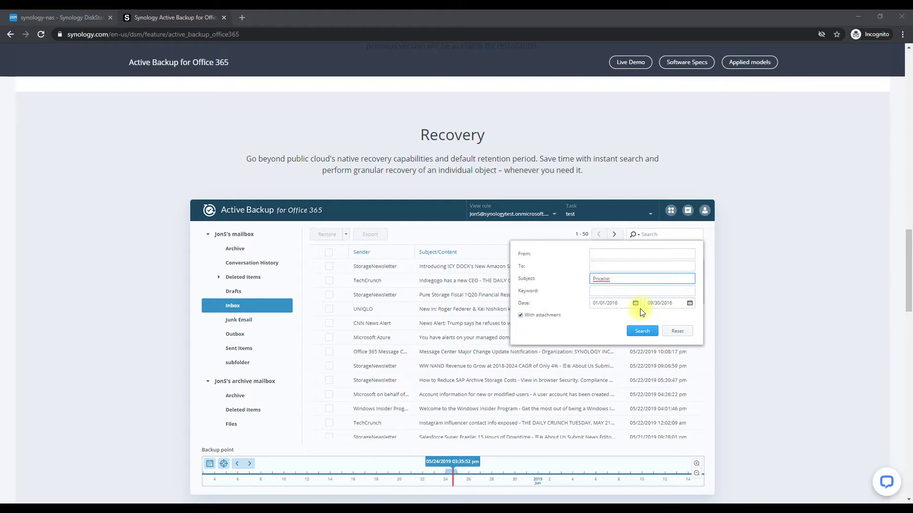
scroll(621, 303, "down", 1)
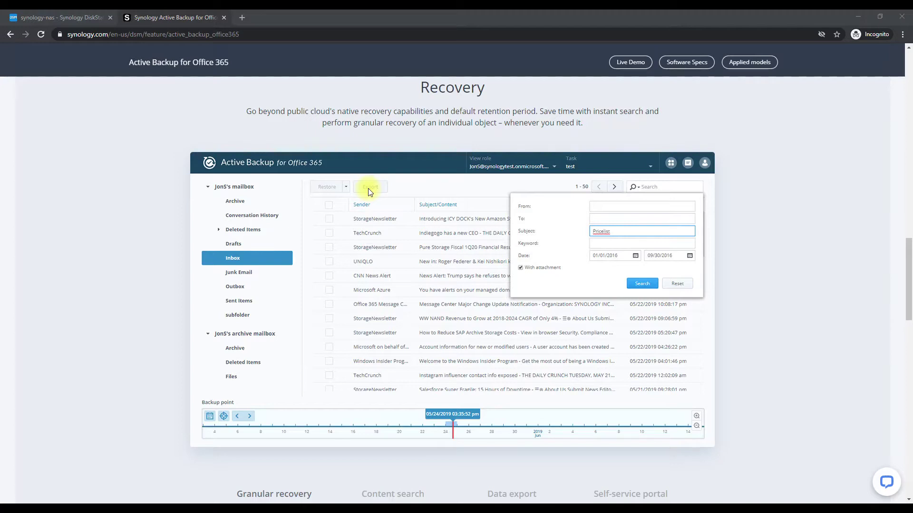
scroll(369, 190, "down", 6)
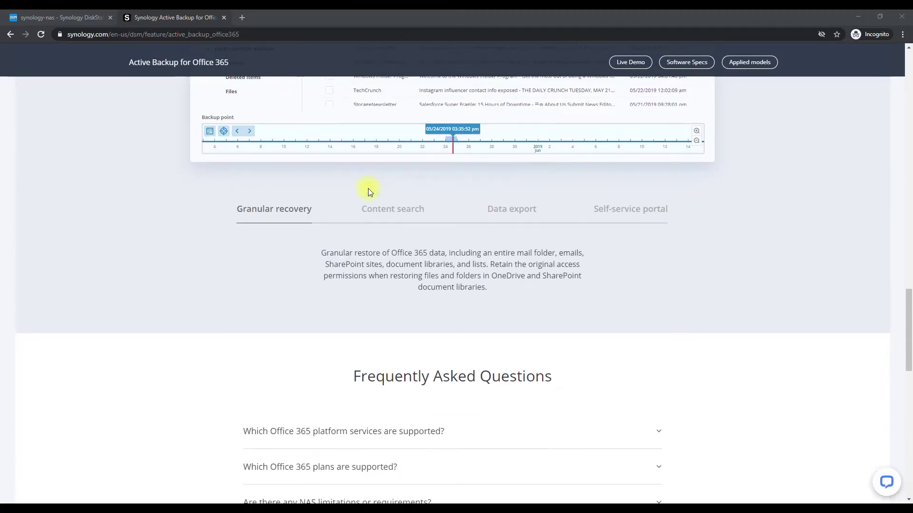
scroll(369, 190, "down", 7)
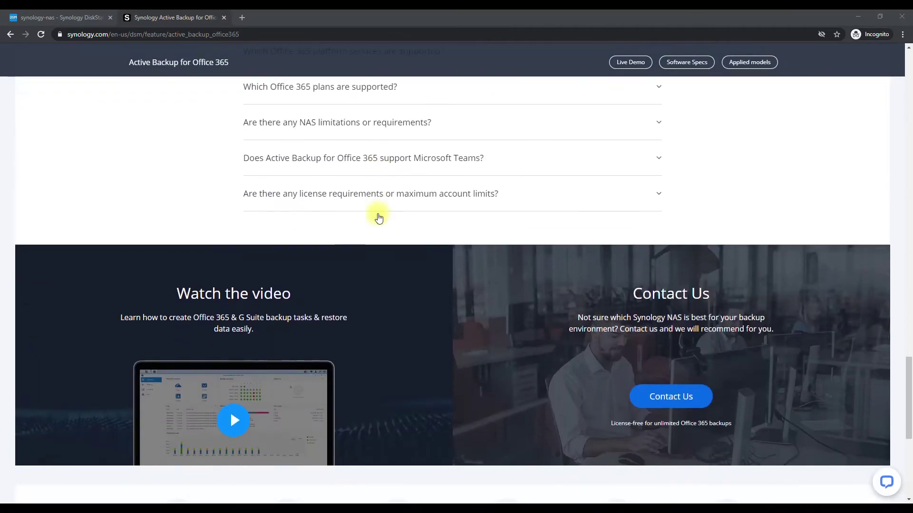
left_click(70, 24)
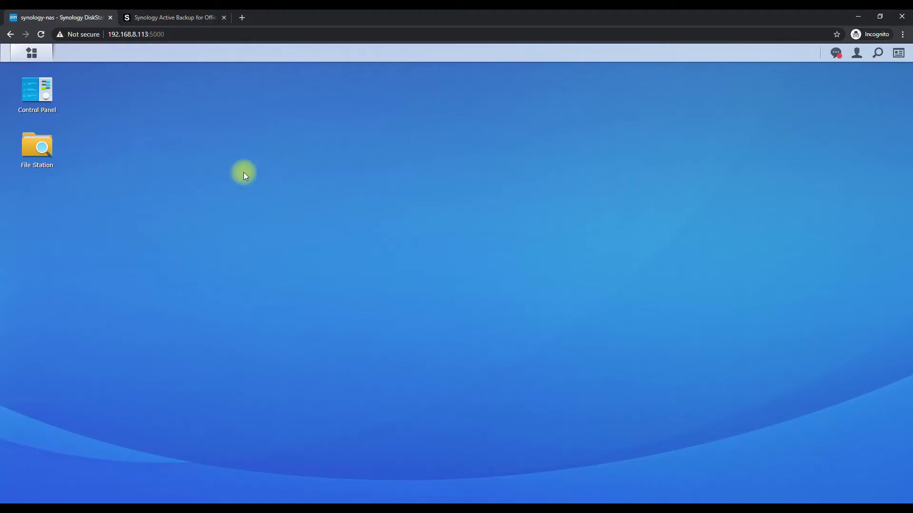
Check system info in Control Panel, open Package Center maximized, then return to the product page.
left_click(38, 91)
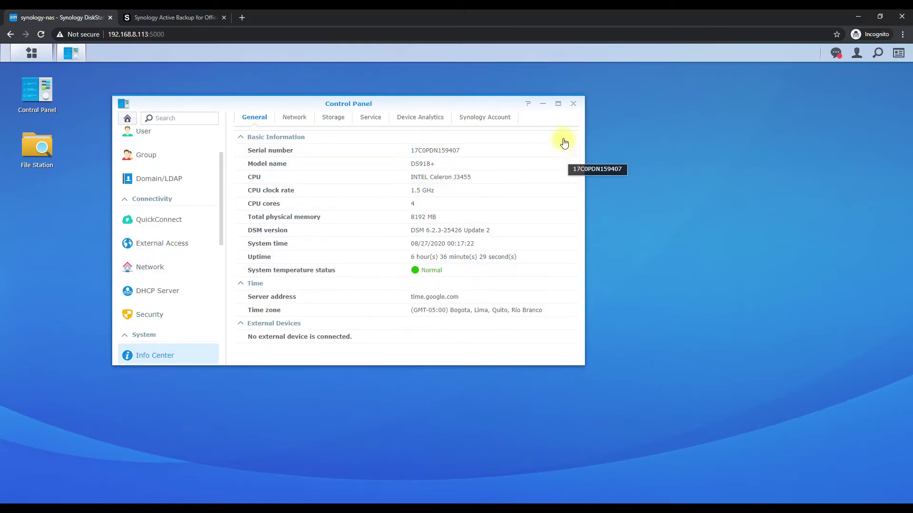
left_click(573, 104)
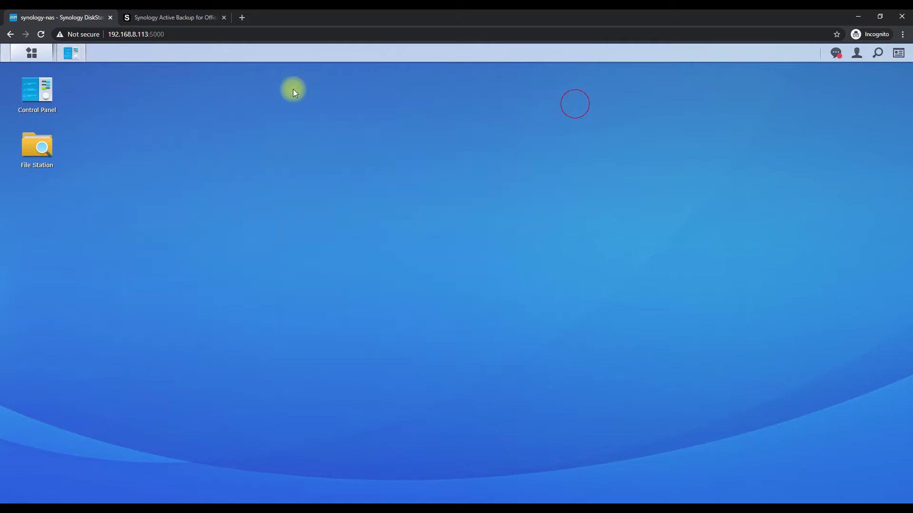
left_click(43, 56)
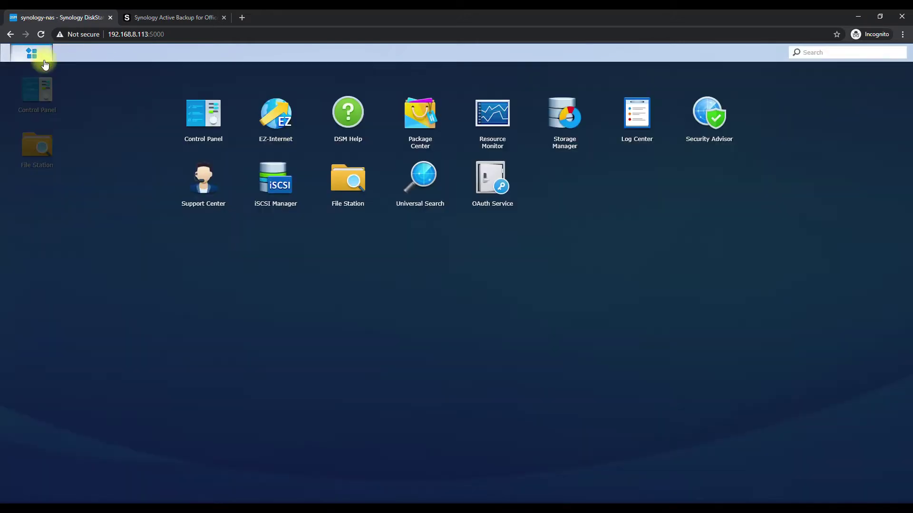
left_click(411, 107)
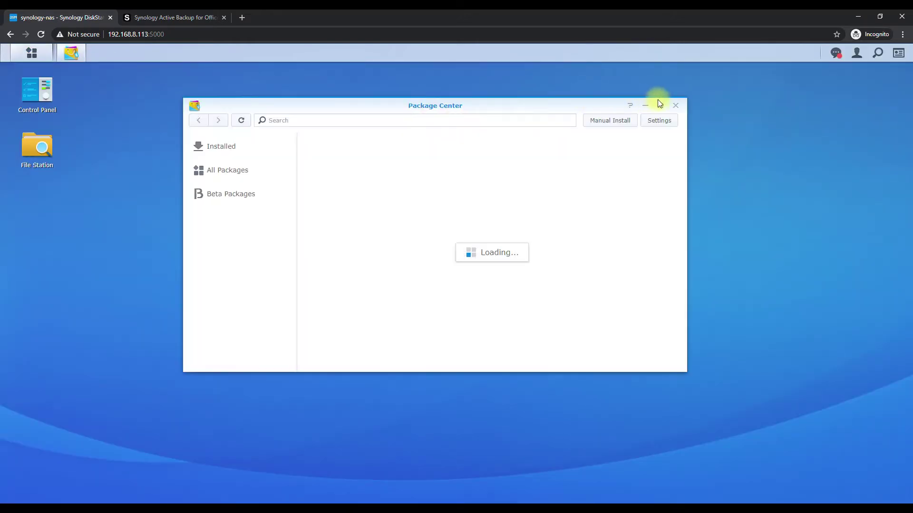
left_click(660, 106)
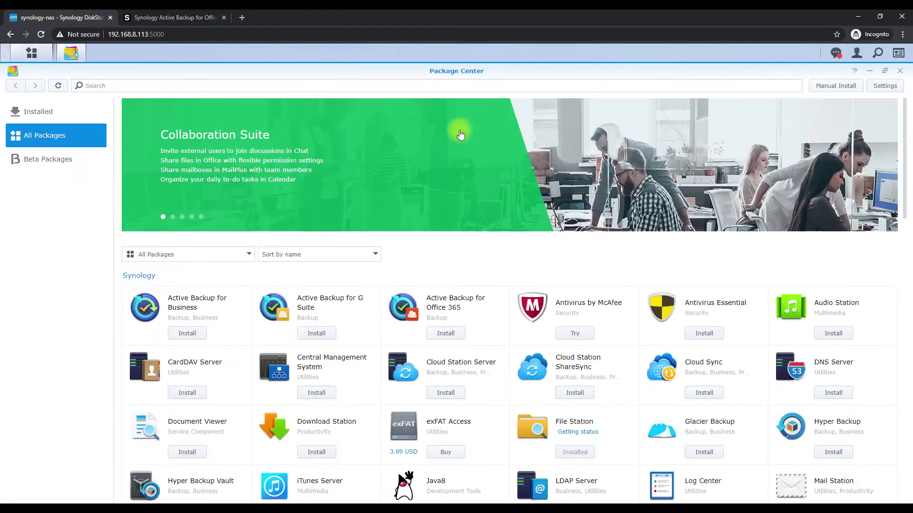
left_click(165, 22)
Expand the FAQ answer on NAS requirements, then scroll back to the top of the page.
scroll(239, 176, "down", 7)
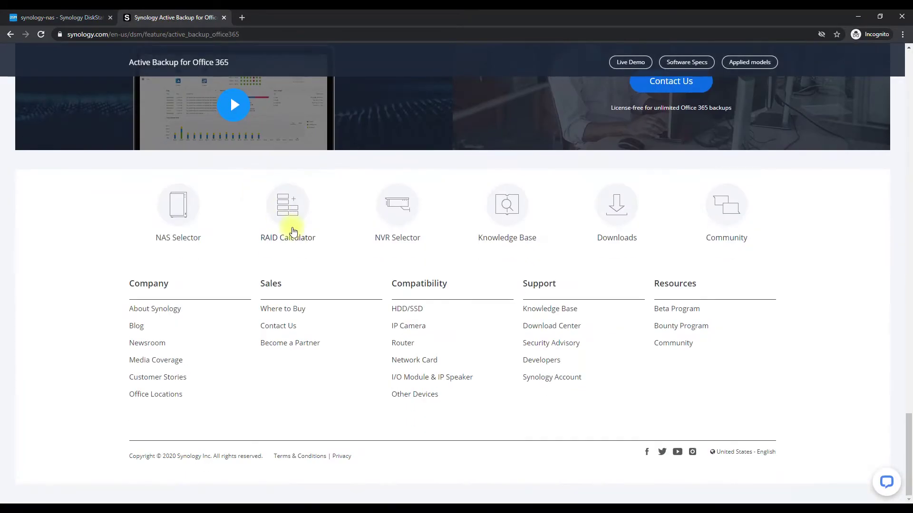
scroll(335, 279, "up", 8)
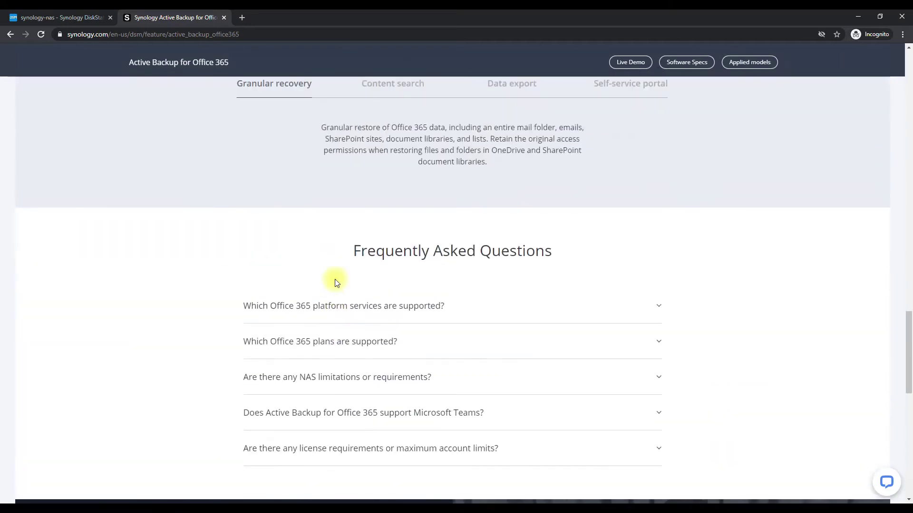
left_click(360, 379)
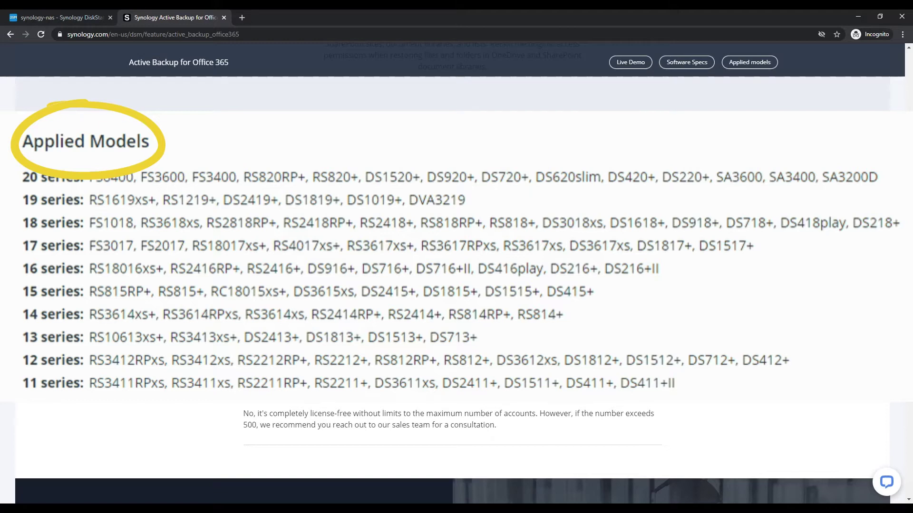
scroll(451, 452, "up", 5)
scroll(451, 452, "up", 10)
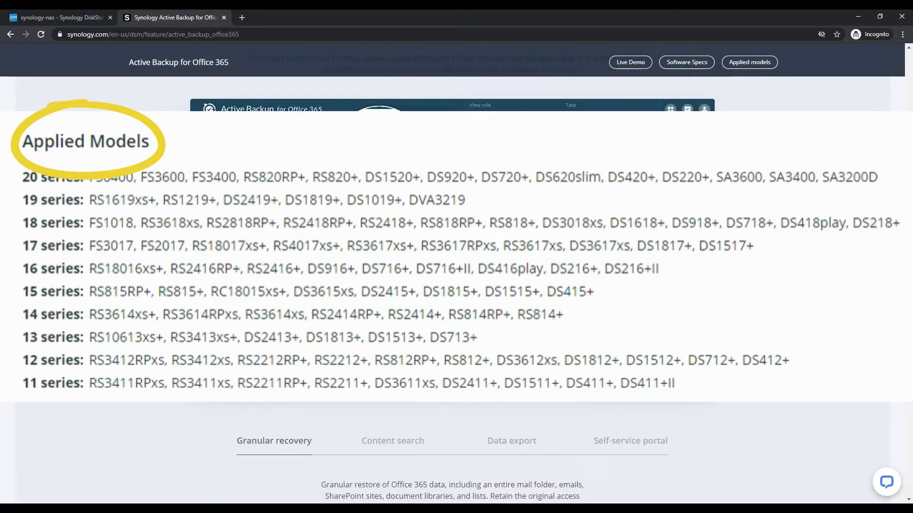
scroll(452, 452, "up", 10)
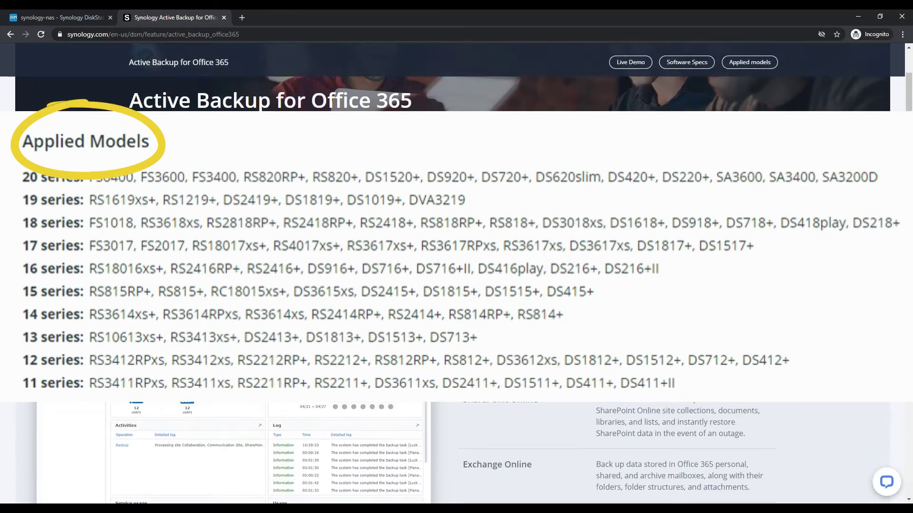
Install Active Backup for Office 365 from Package Center, launch it, and close Package Center.
left_click(52, 18)
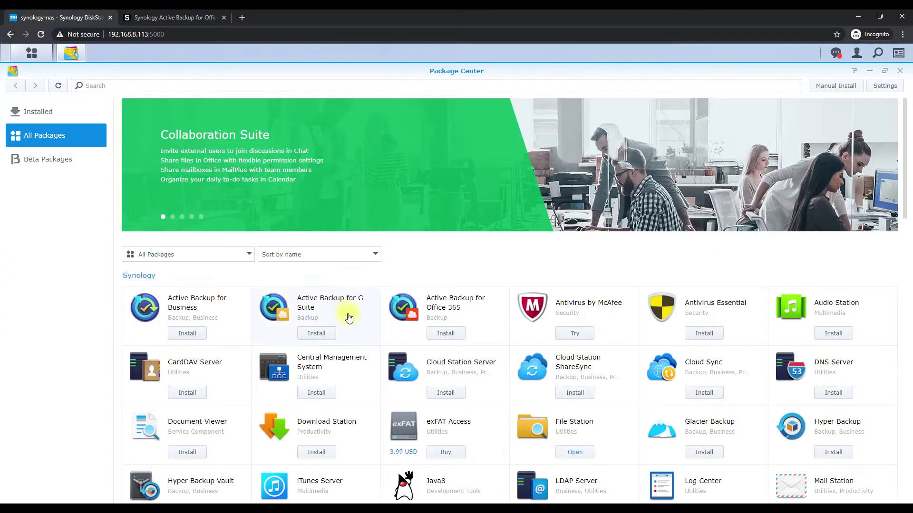
left_click(475, 329)
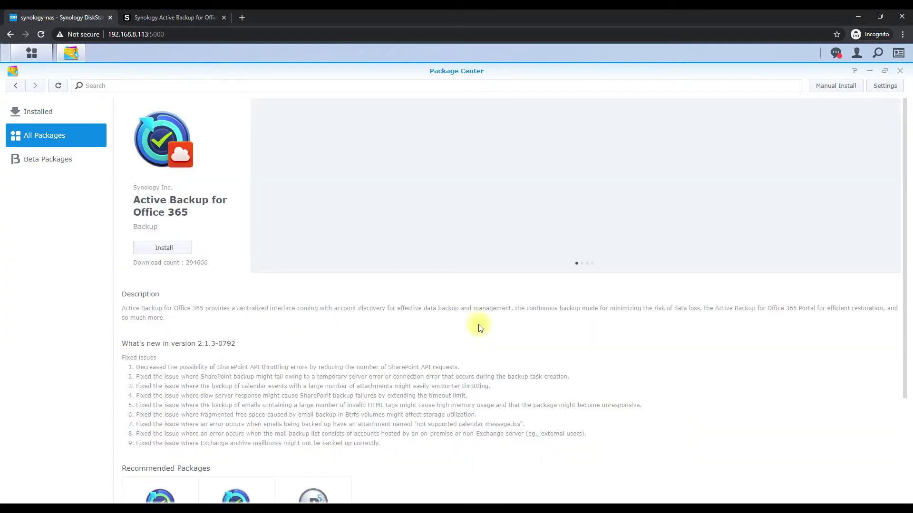
left_click(164, 247)
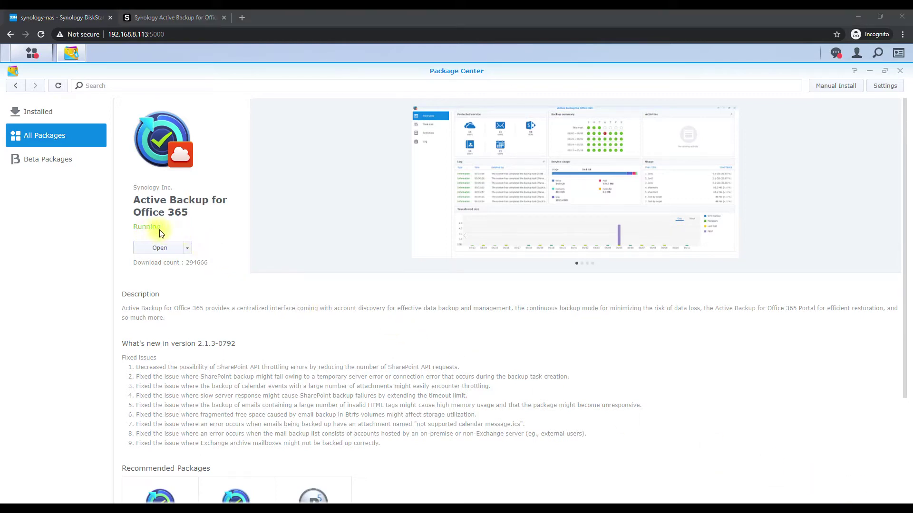
left_click(159, 251)
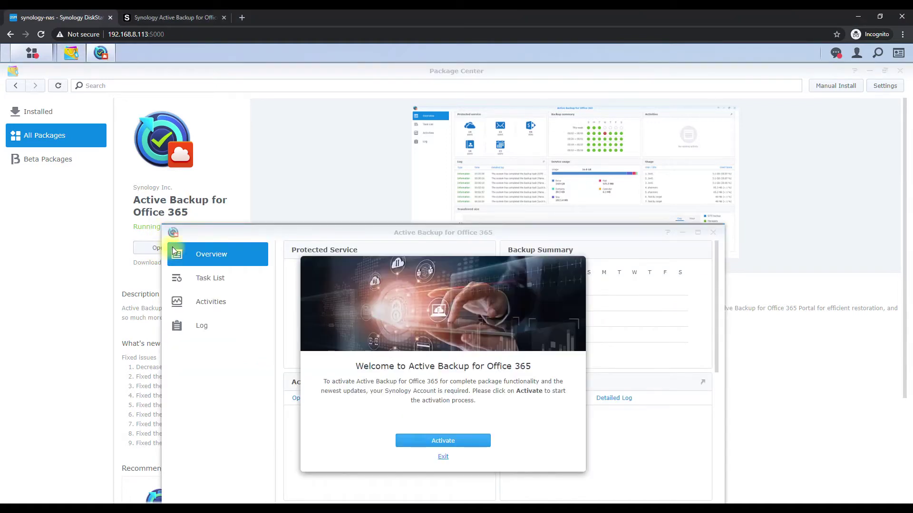
left_click(899, 70)
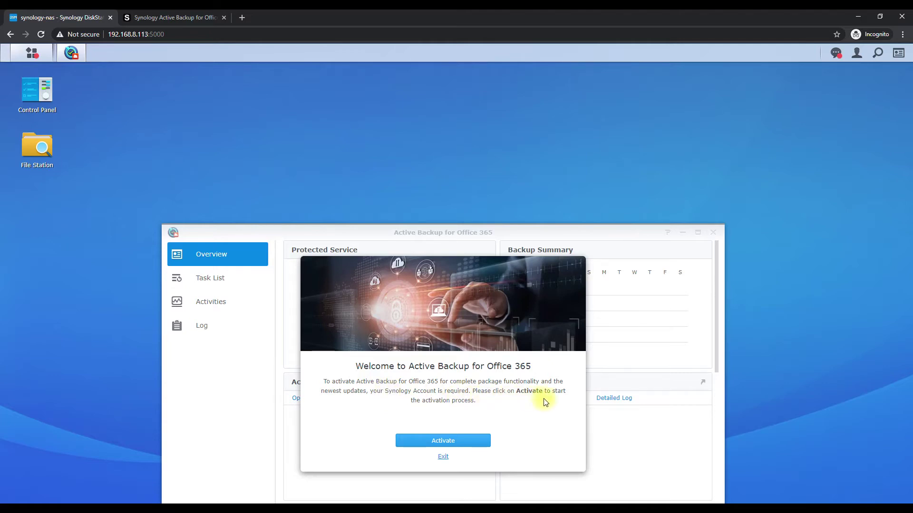
Agree to the privacy statement, use a Synology Account, and finish activating the package.
left_click(442, 441)
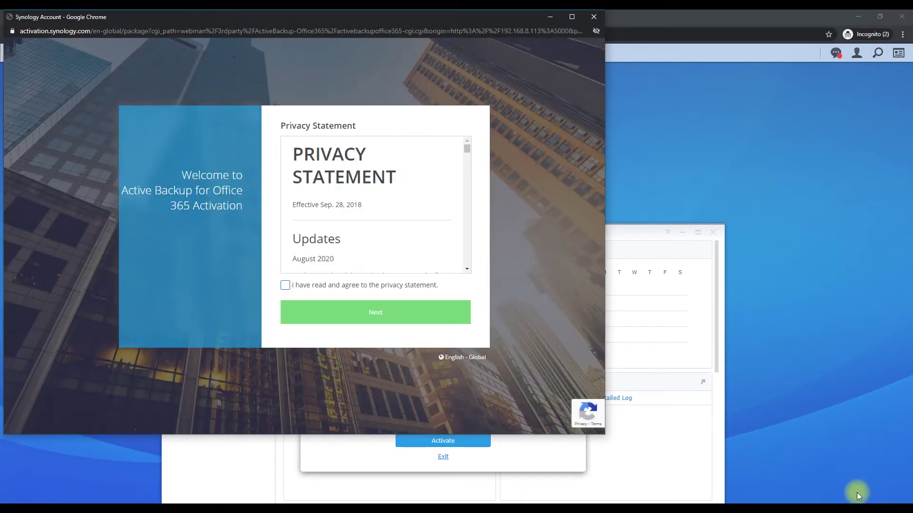
left_click(285, 285)
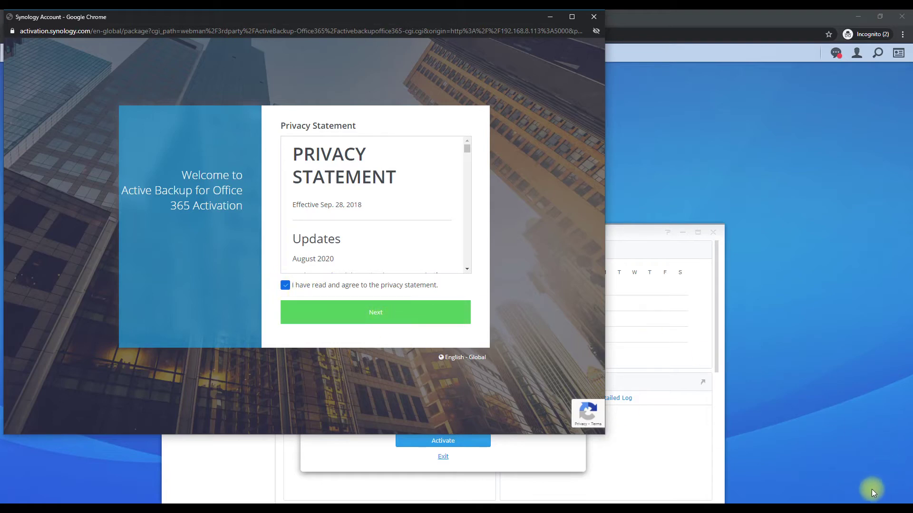
left_click(863, 492)
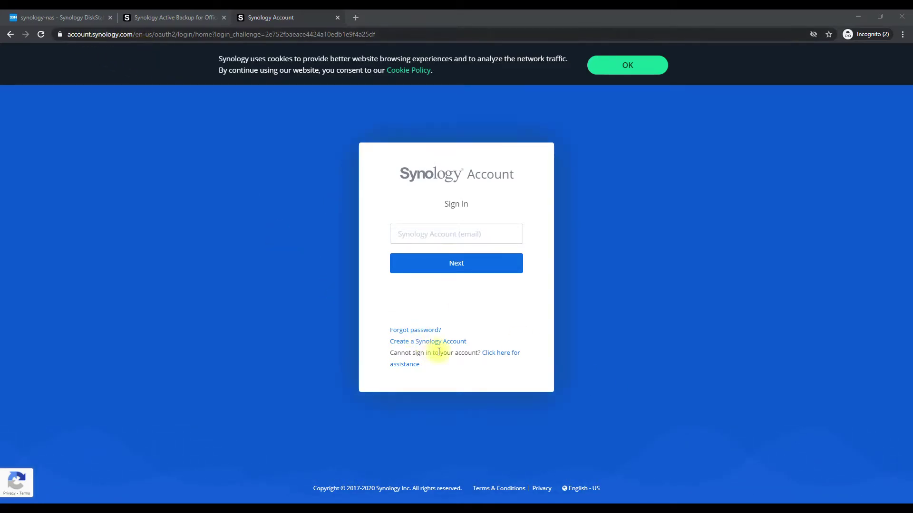
left_click(454, 343)
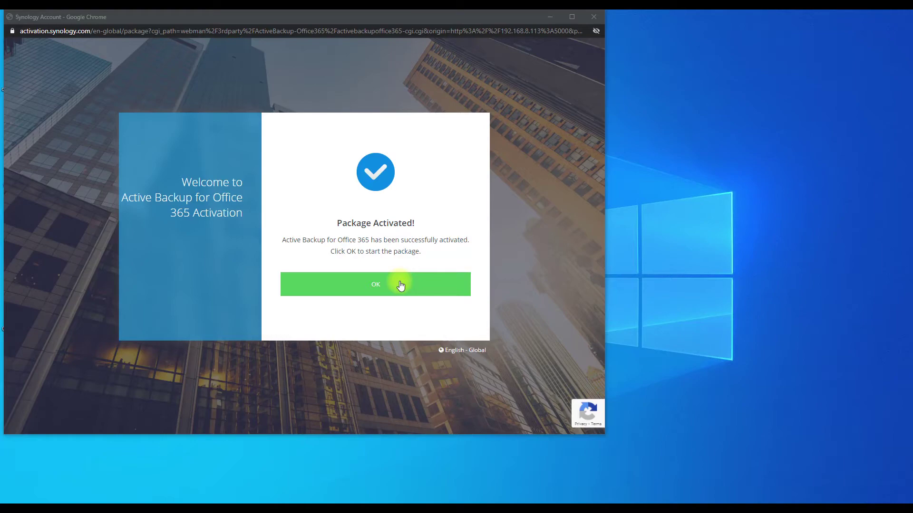
left_click(401, 286)
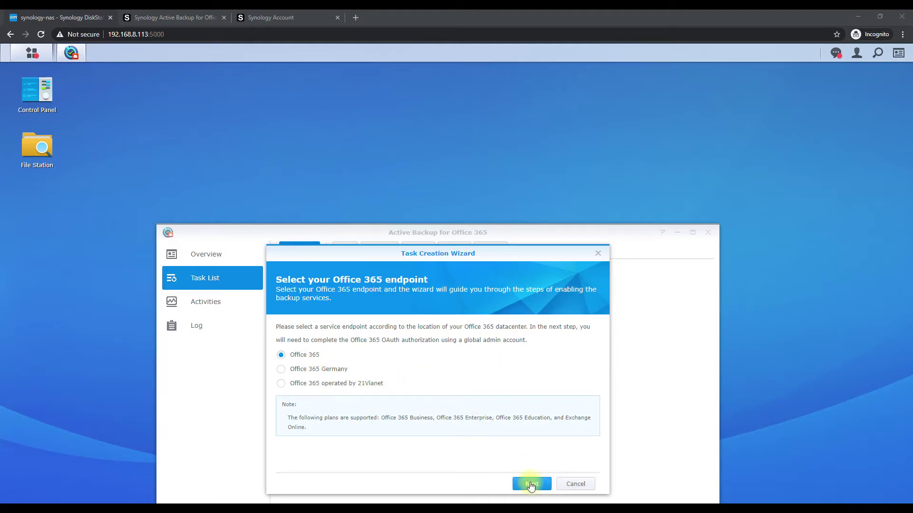
Choose the standard Office 365 endpoint, sign in to Microsoft, and accept the requested permissions.
left_click(531, 485)
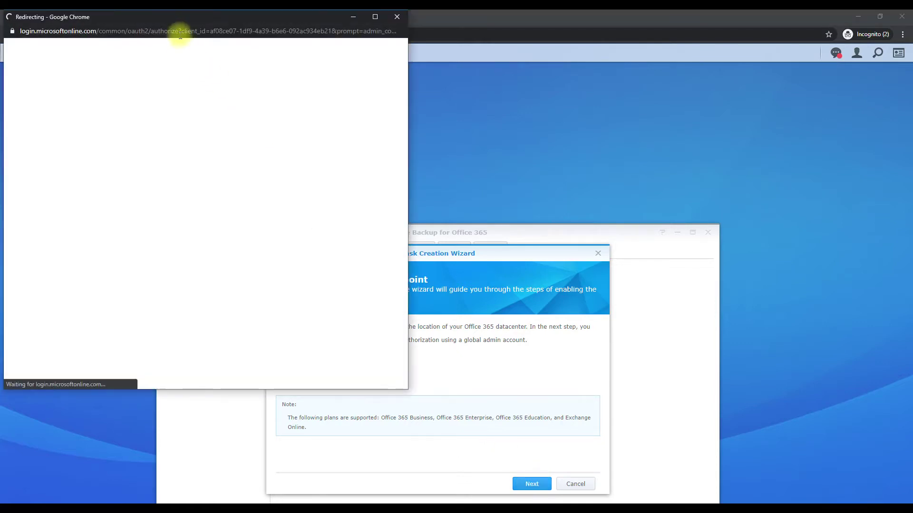
left_click_drag(180, 37, 292, 77)
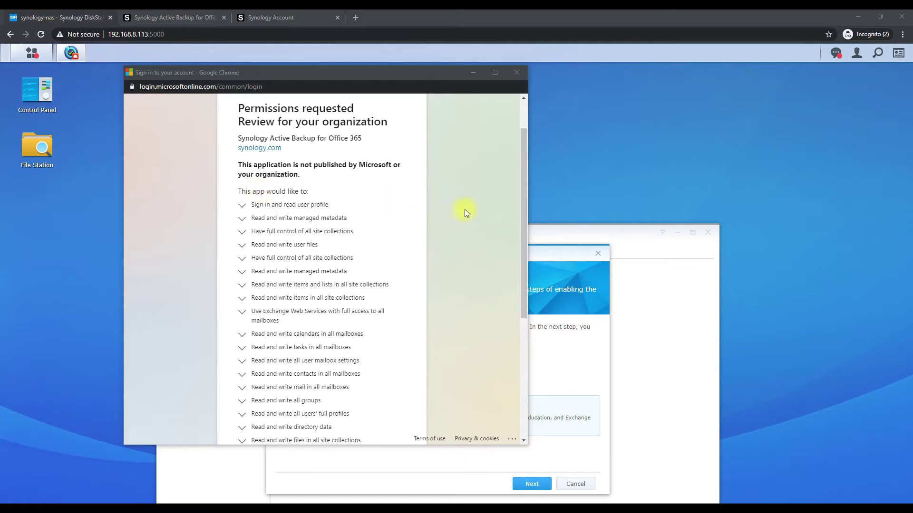
left_click(507, 199)
scroll(507, 214, "down", 5)
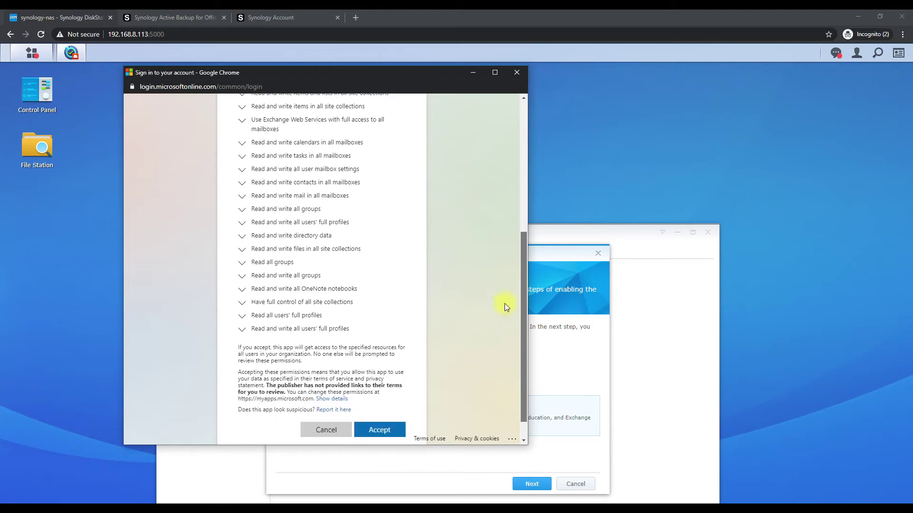
left_click(378, 402)
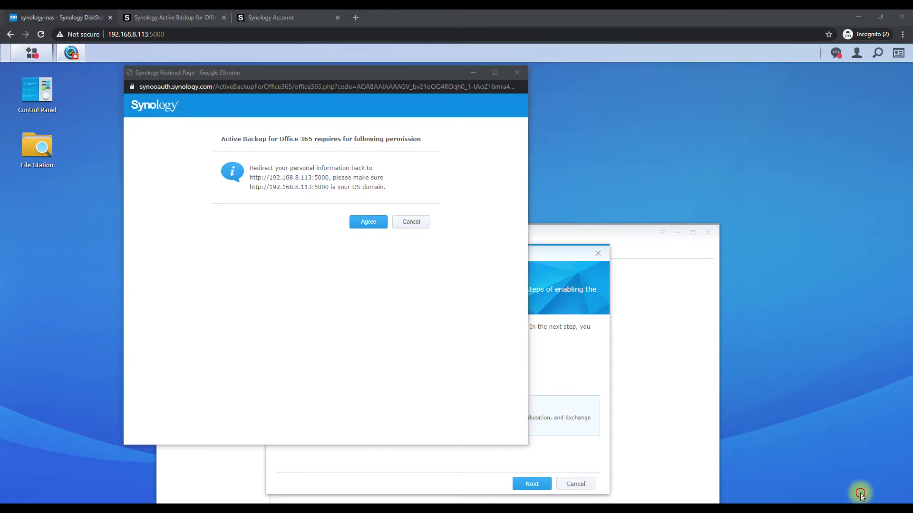
Agree to redirect the authorization back to the NAS address.
left_click(363, 225)
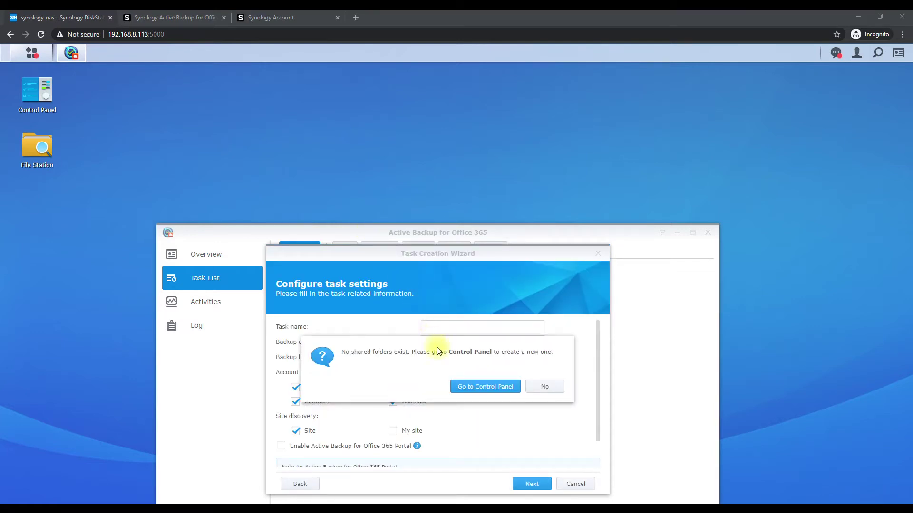
Create an unencrypted shared folder named 'Backups' with default settings, then close Control Panel.
left_click(468, 387)
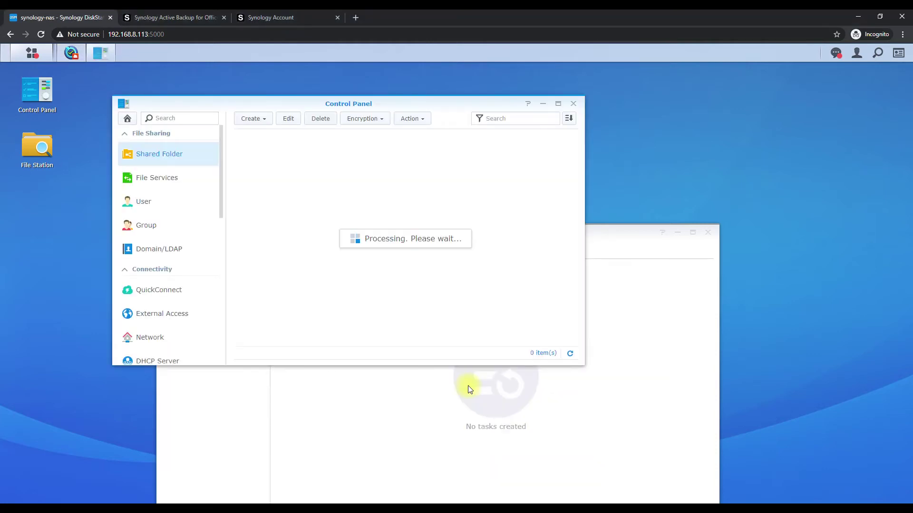
left_click(269, 119)
left_click(268, 132)
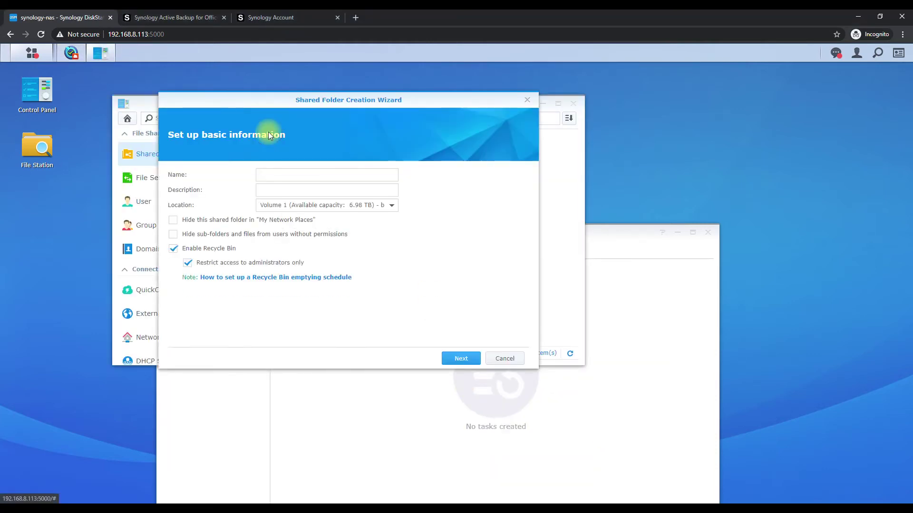
left_click(293, 174)
type("Backups")
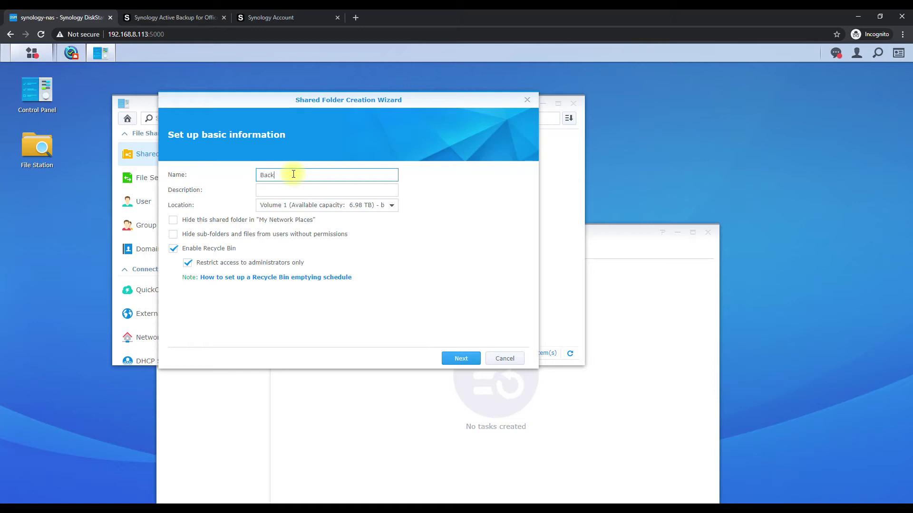
left_click(454, 359)
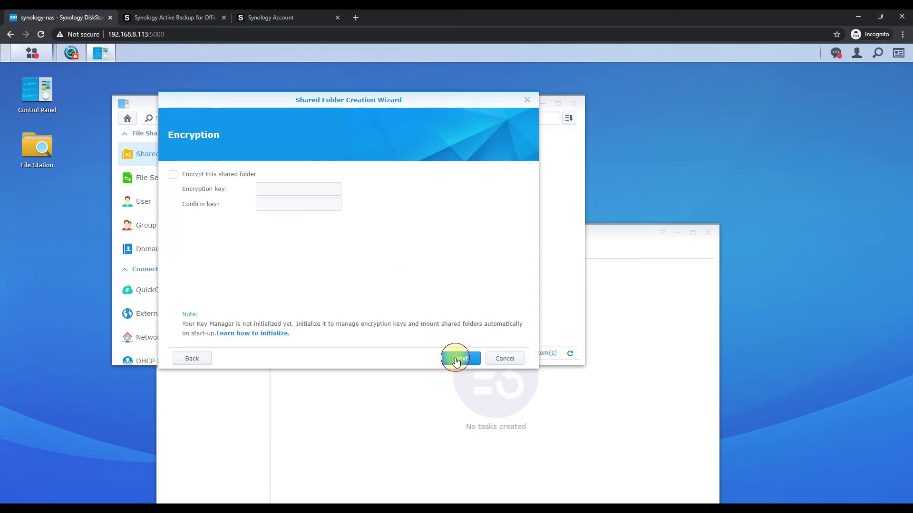
left_click(457, 361)
left_click(456, 360)
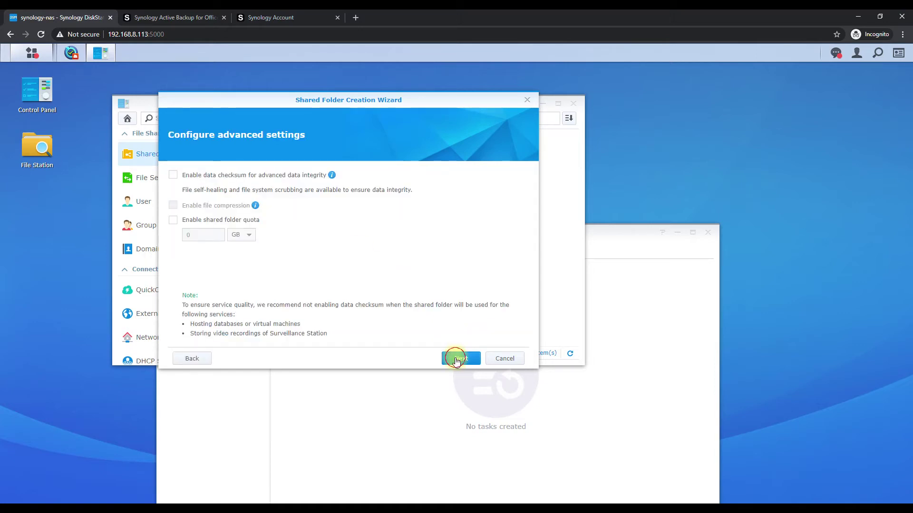
left_click(455, 360)
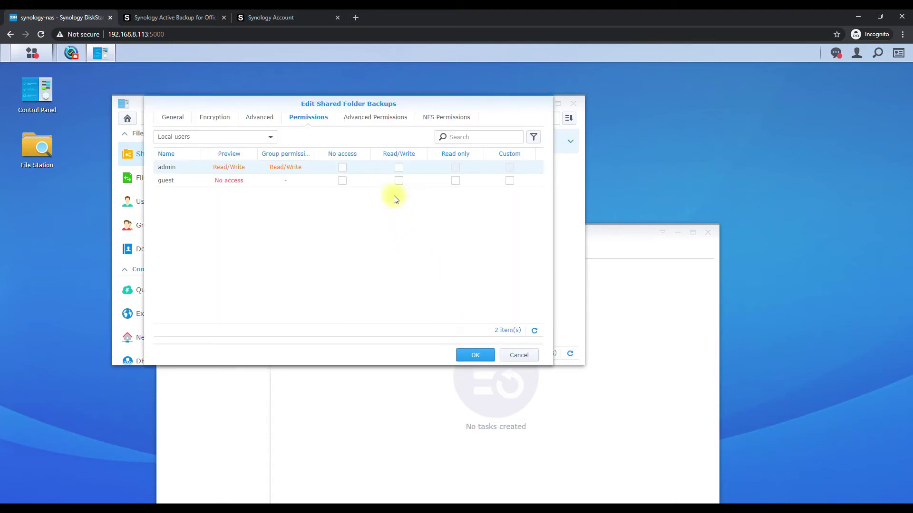
left_click(474, 355)
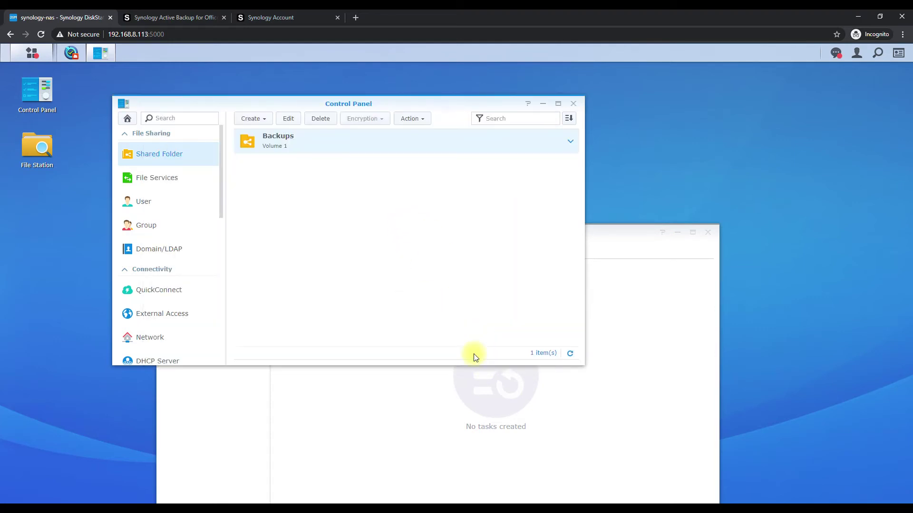
left_click(574, 103)
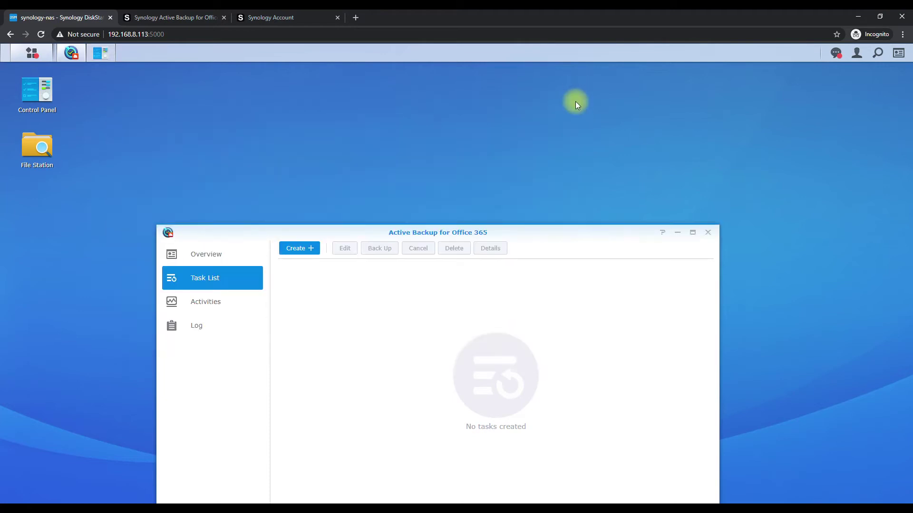
Move the Active Backup window up and start a new task with the standard Office 365 endpoint.
left_click(431, 232)
left_click_drag(431, 233, 405, 136)
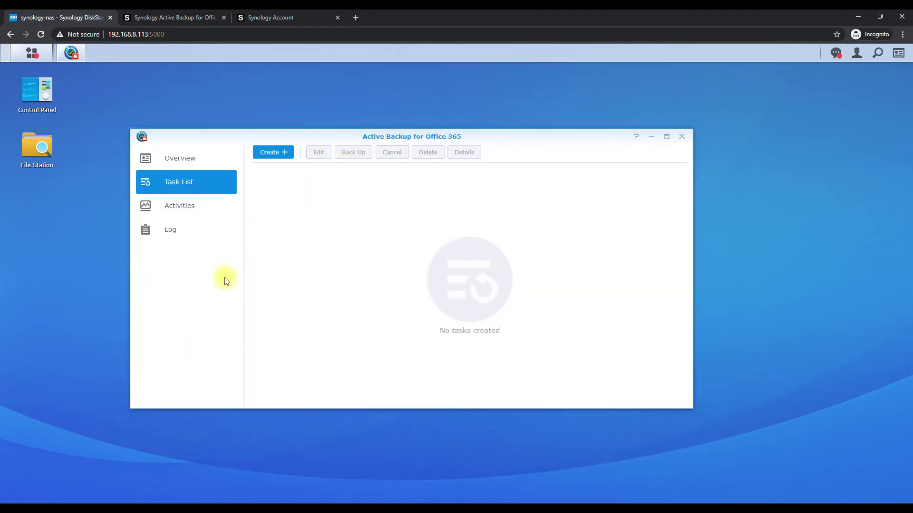
left_click(277, 155)
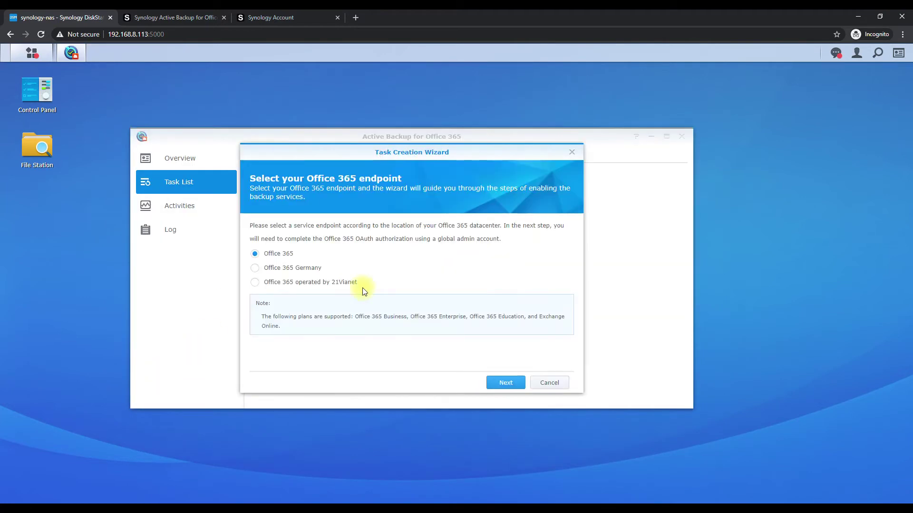
left_click(503, 384)
Accept the Microsoft permissions and agree to redirect the authorization back to the NAS.
left_click_drag(267, 23, 397, 89)
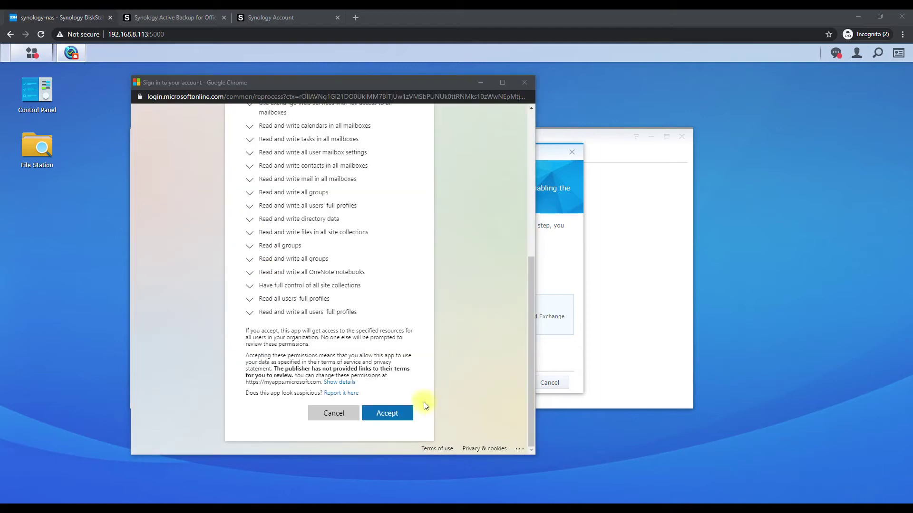
scroll(361, 257, "up", 1)
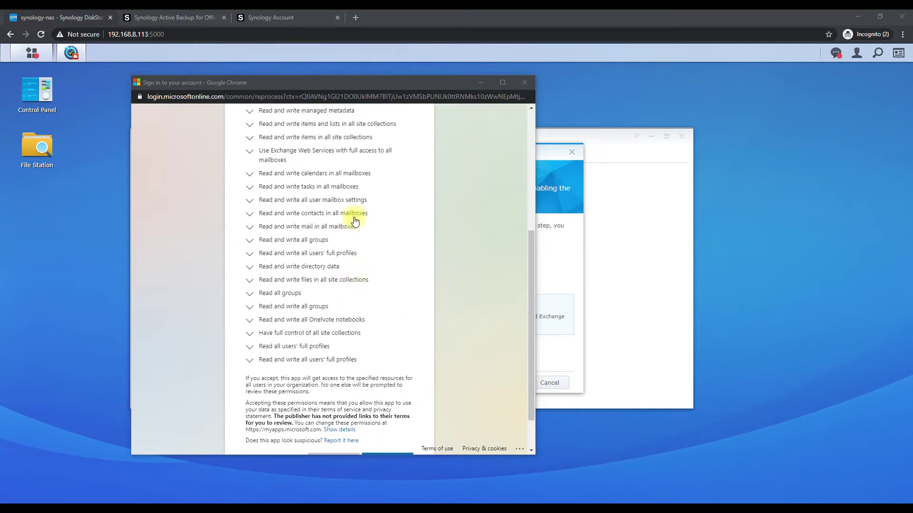
scroll(354, 221, "down", 1)
left_click(386, 413)
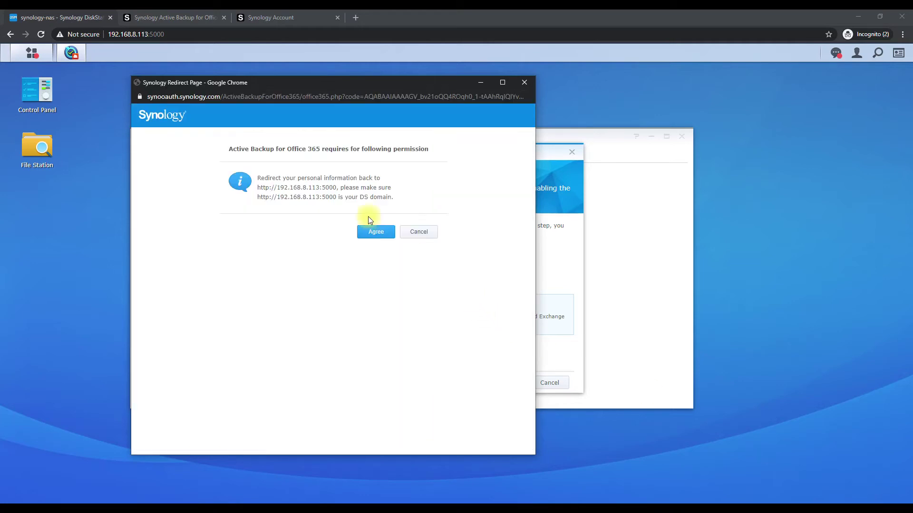
left_click(369, 233)
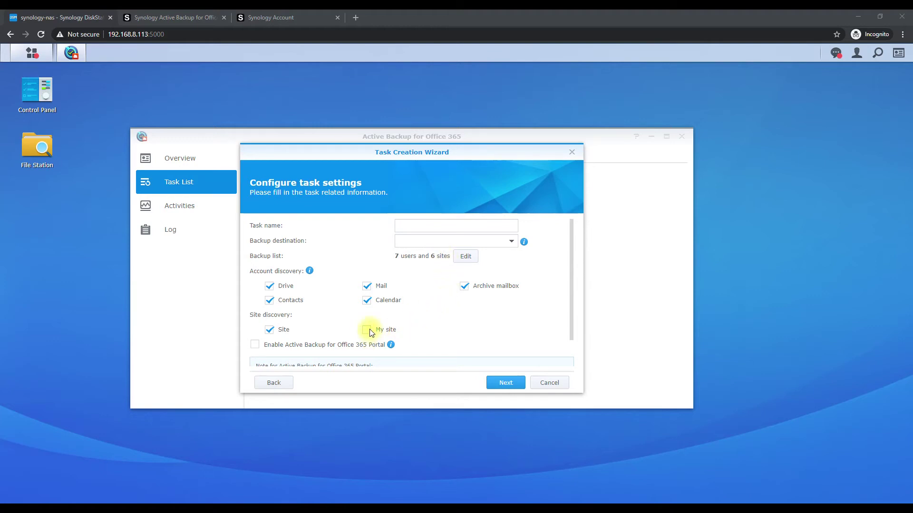
Enable the Active Backup for Office 365 Portal option for the task.
left_click_drag(572, 274, 571, 297)
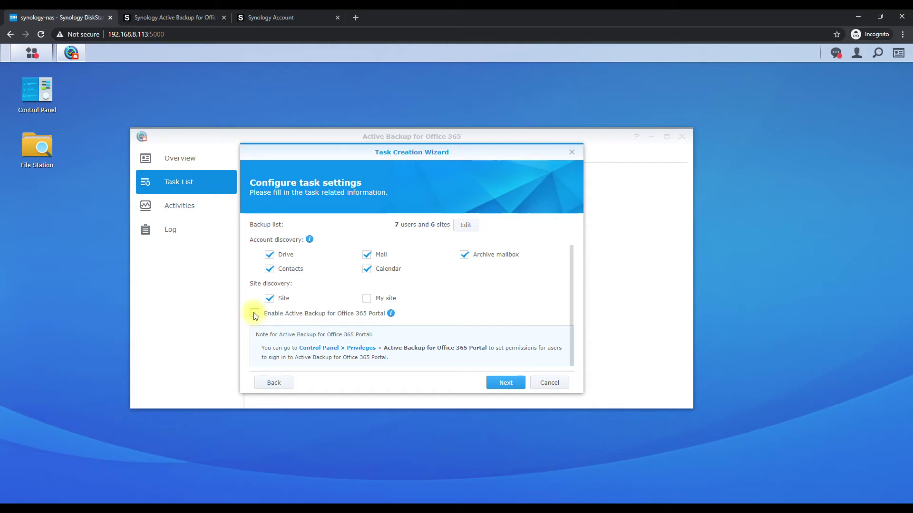
mouse_move(391, 314)
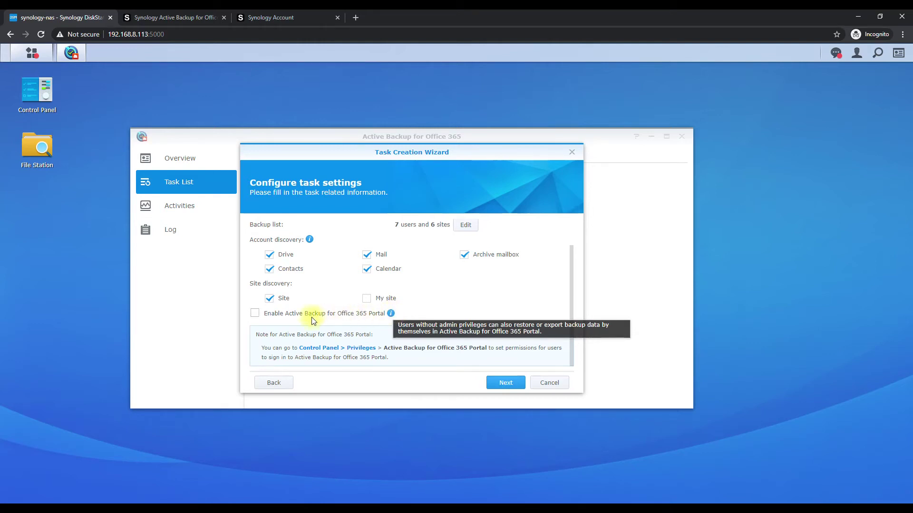
left_click(255, 314)
left_click(573, 302)
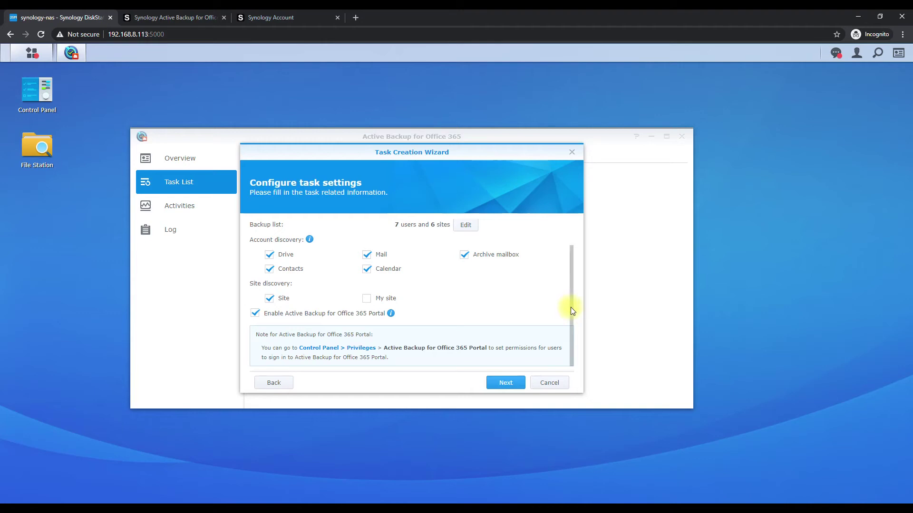
left_click_drag(571, 307, 569, 266)
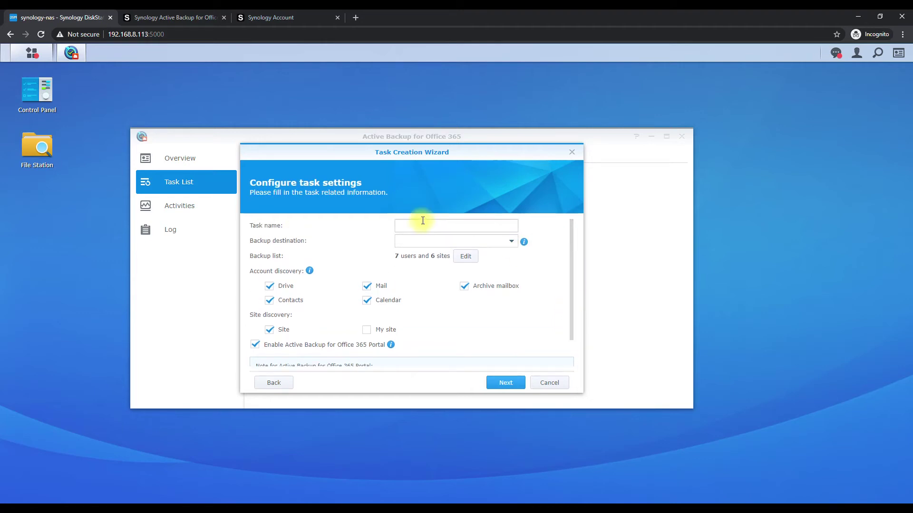
Name the task 'Office 365 Backup', set the Backups shared folder as destination, and continue.
left_click(423, 221)
type("Office 365 Backup")
left_click(461, 241)
left_click(465, 255)
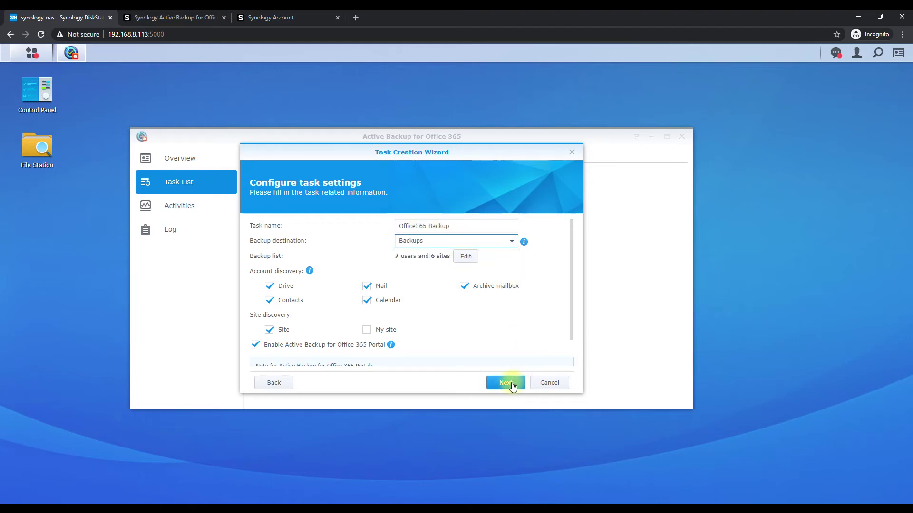
left_click(512, 387)
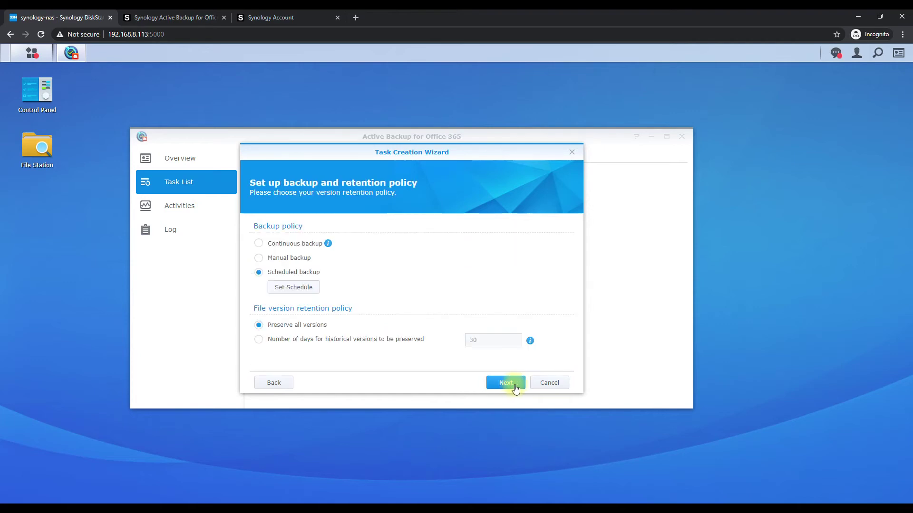
Choose continuous backup with day-based version retention, review the summary, and create the task.
left_click(298, 244)
left_click(412, 341)
left_click(506, 384)
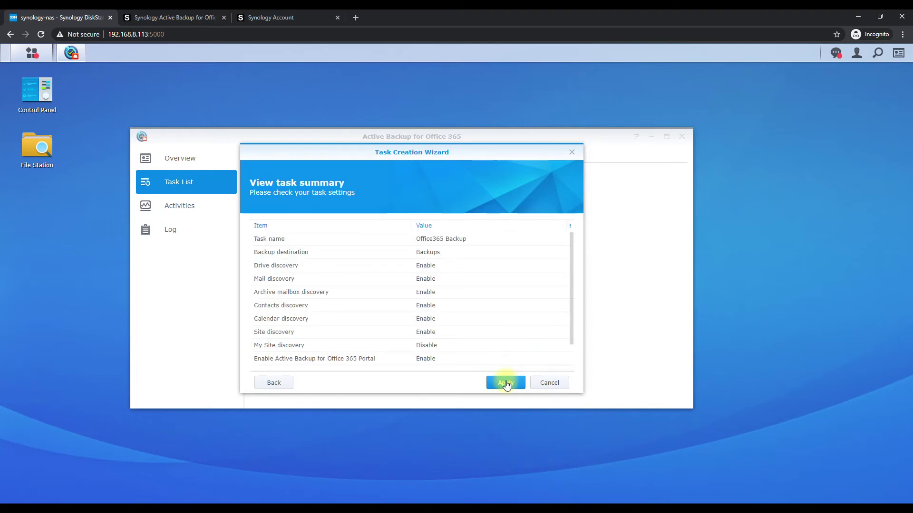
left_click(505, 383)
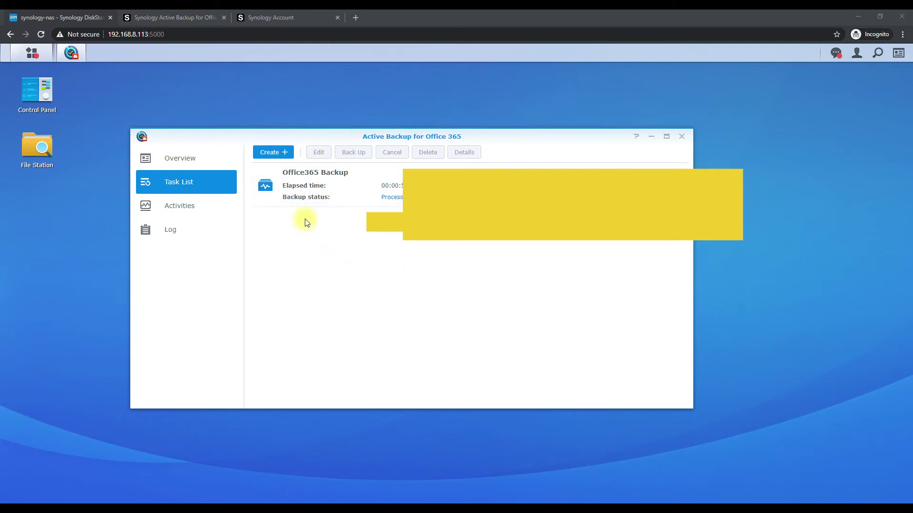
Check the running backup's Activities and Log pages, then return to the Overview dashboard.
left_click(169, 208)
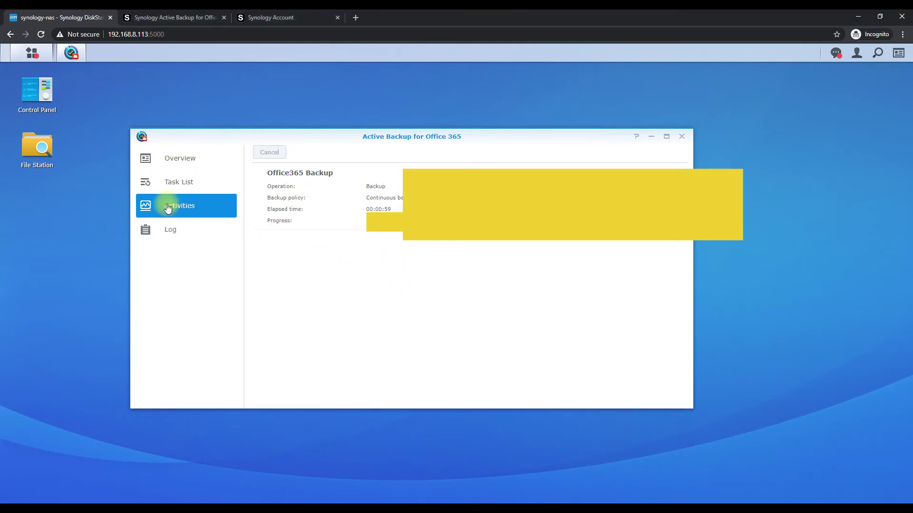
left_click(174, 229)
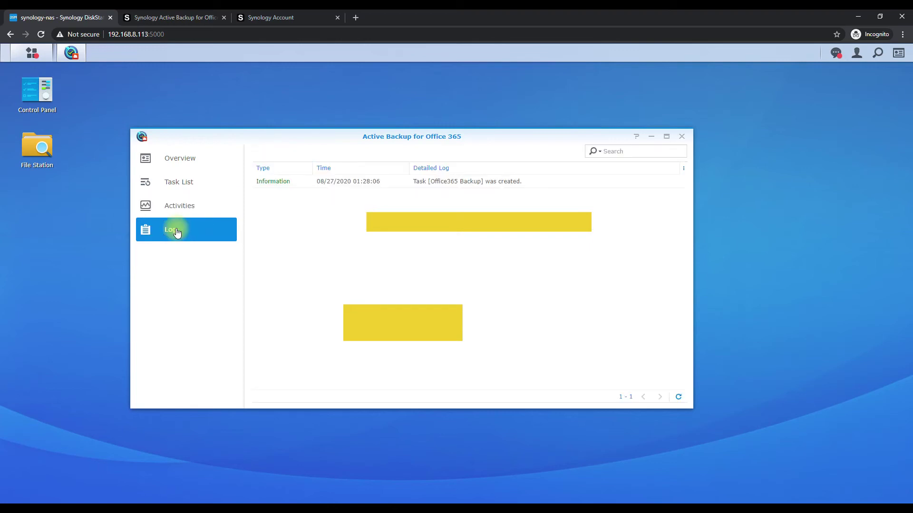
left_click(187, 165)
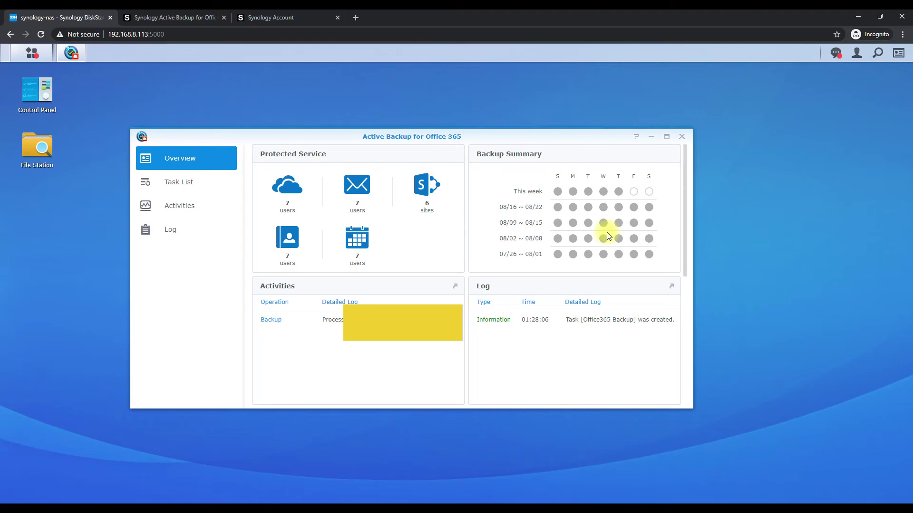
Close Active Backup for Office 365 and launch the Active Backup for Office 365 Portal from Main Menu.
left_click(33, 55)
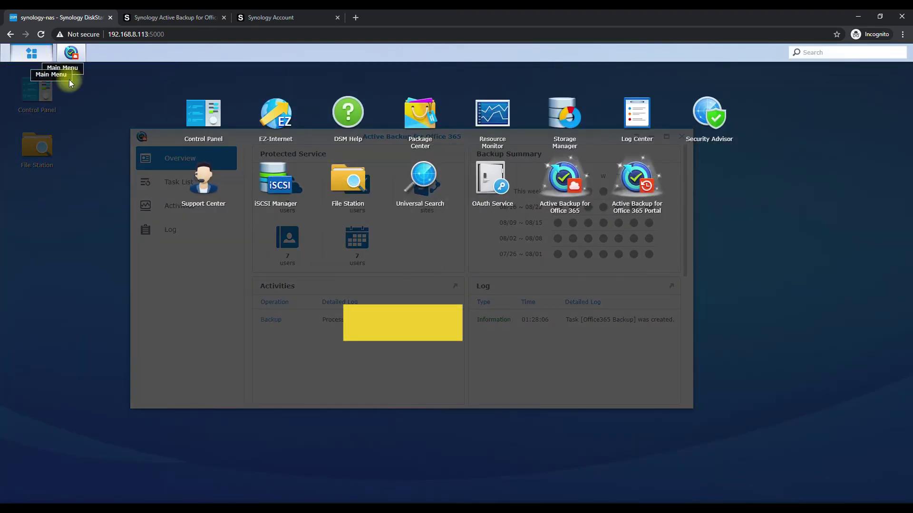
left_click(471, 342)
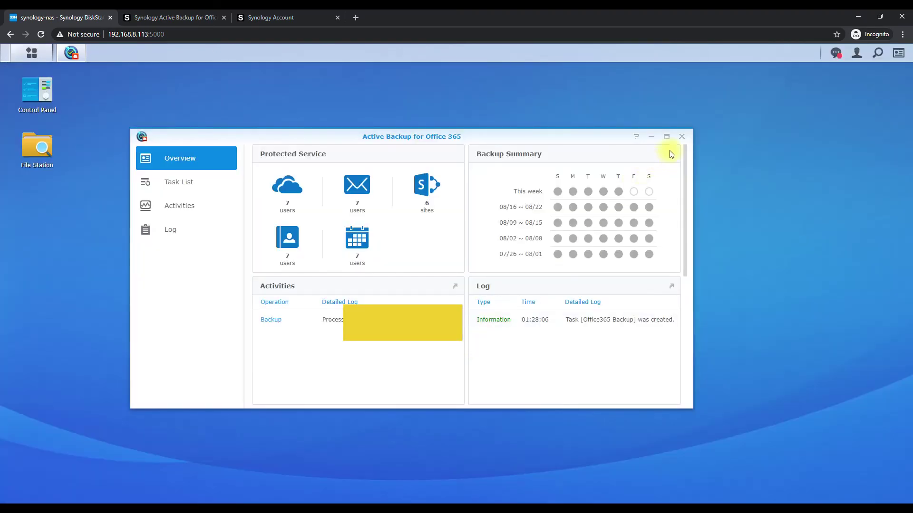
left_click(682, 136)
left_click(37, 56)
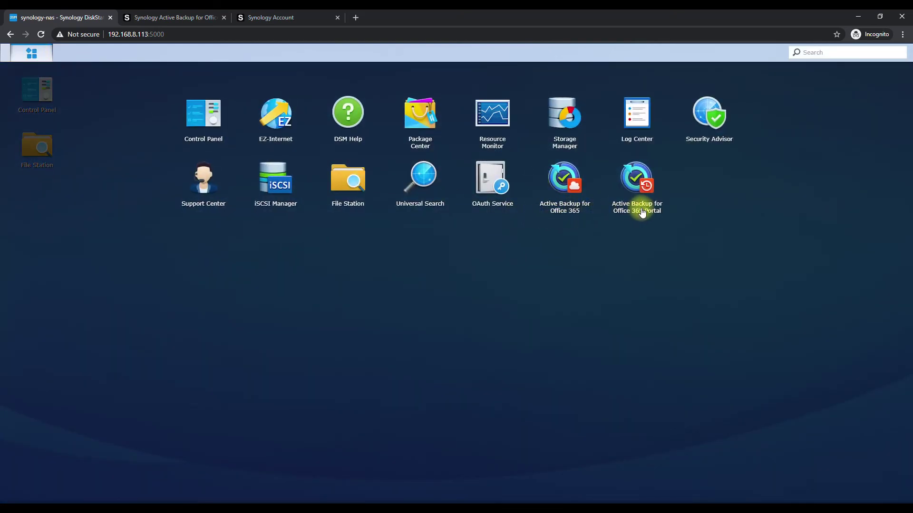
left_click(569, 209)
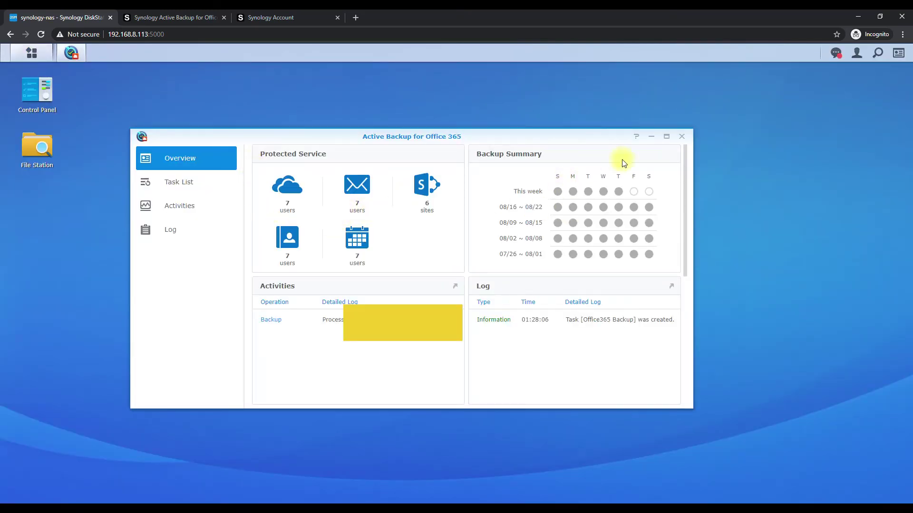
left_click(681, 138)
left_click(32, 54)
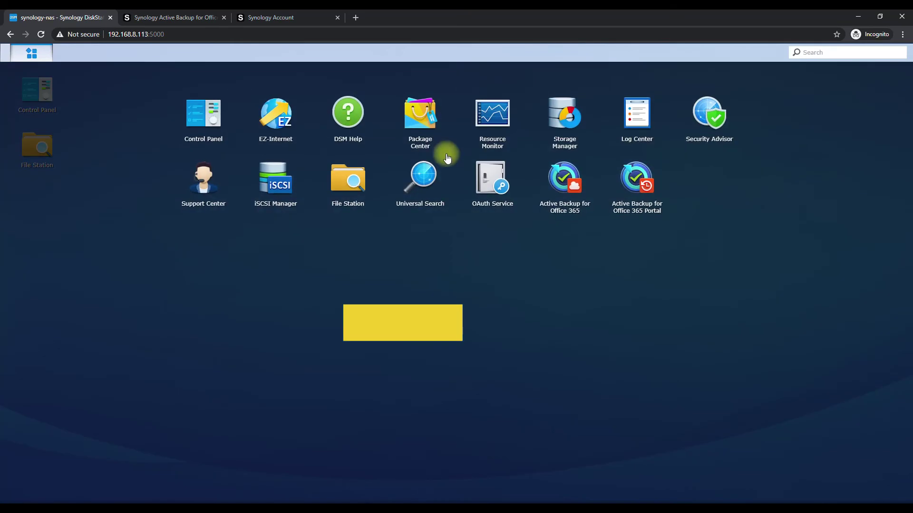
left_click(632, 182)
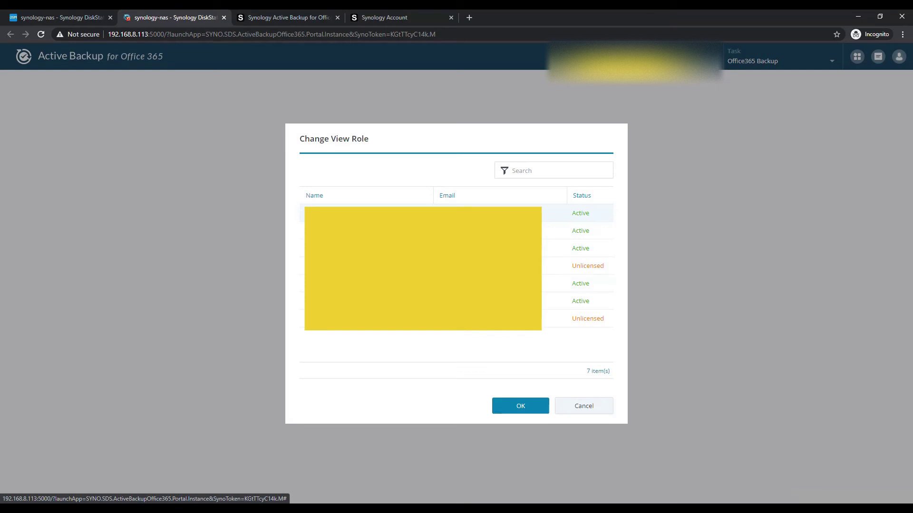
Confirm the view role, open the Attachments folder, and switch to browsing backed-up mail.
left_click(520, 405)
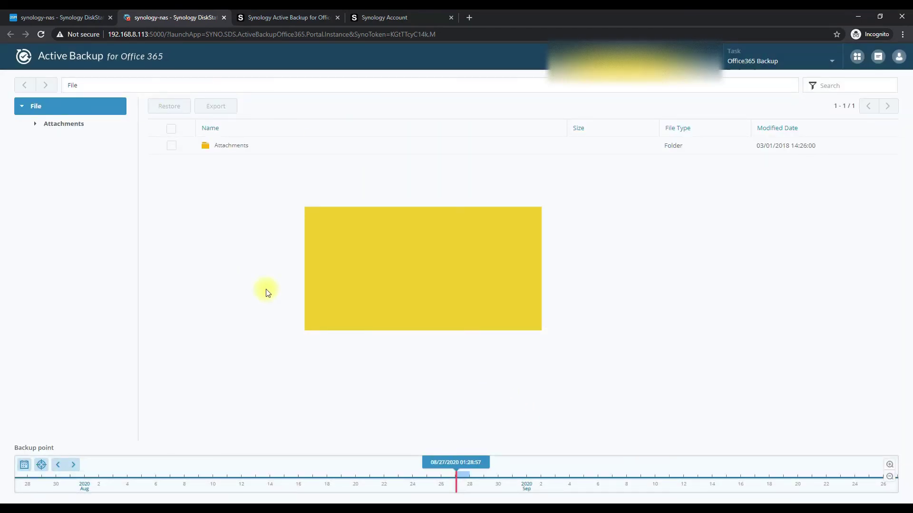
double_click(233, 146)
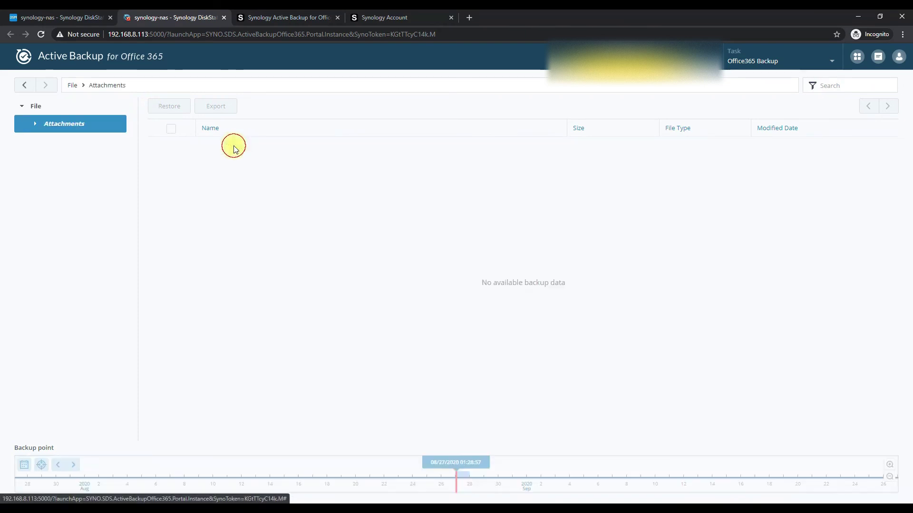
left_click(829, 60)
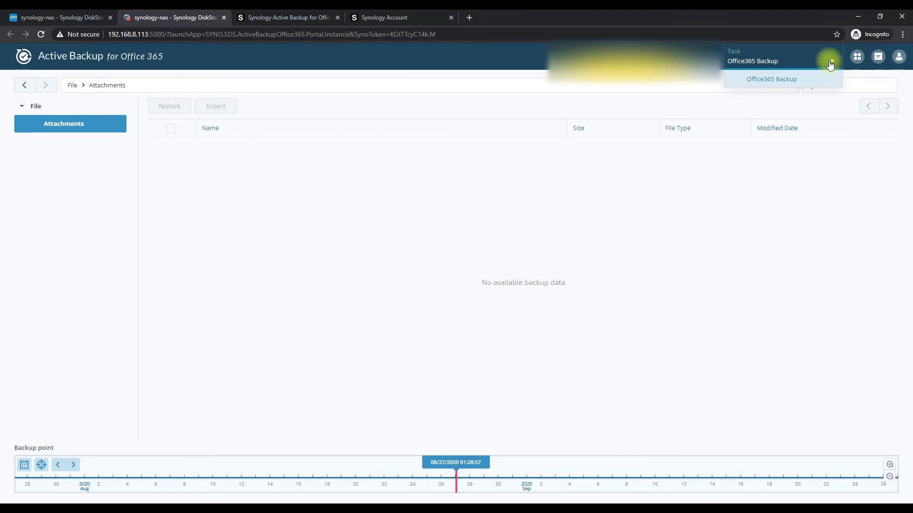
left_click(861, 57)
left_click(803, 101)
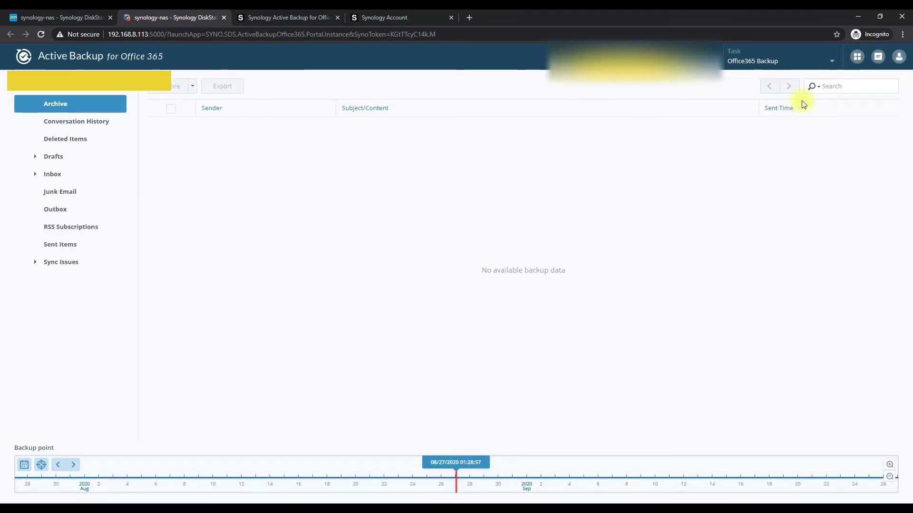
Inspect the Inbox folder's backup contents, then return to the DSM tab and reopen Active Backup.
left_click(56, 174)
left_click(36, 174)
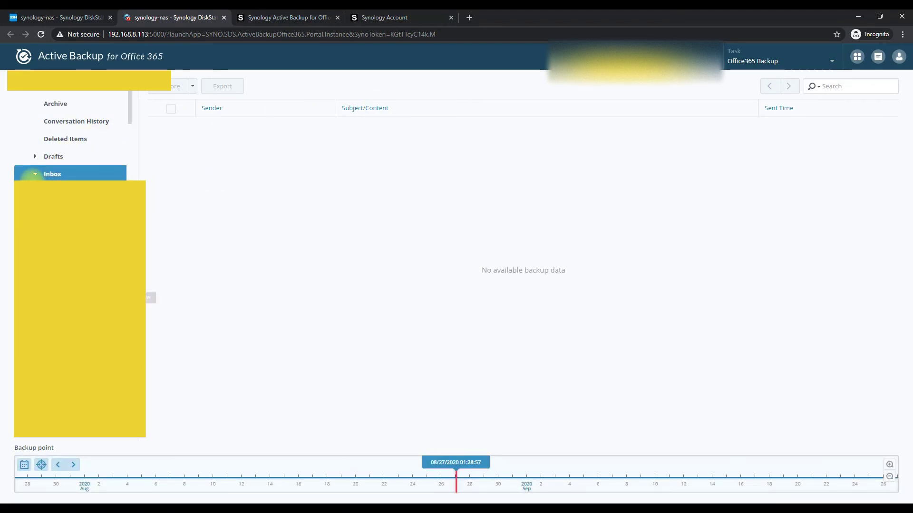
left_click(34, 175)
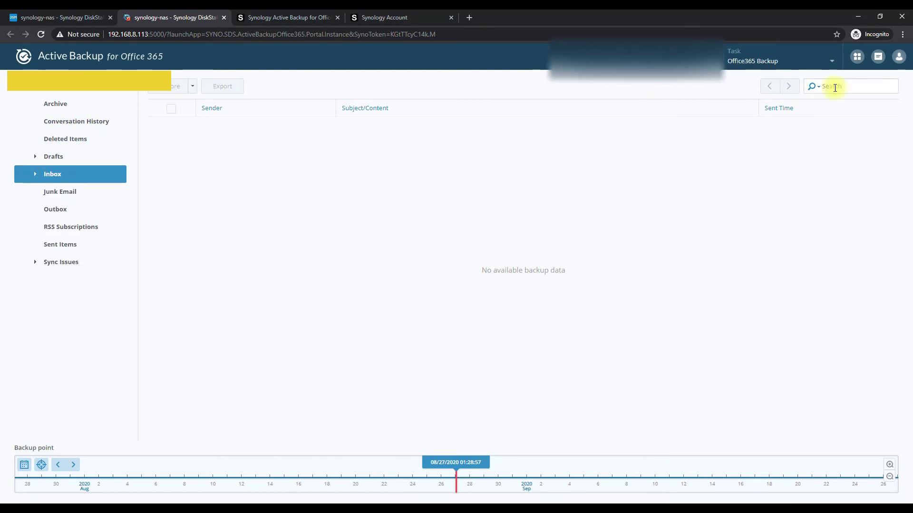
left_click(76, 16)
left_click(570, 171)
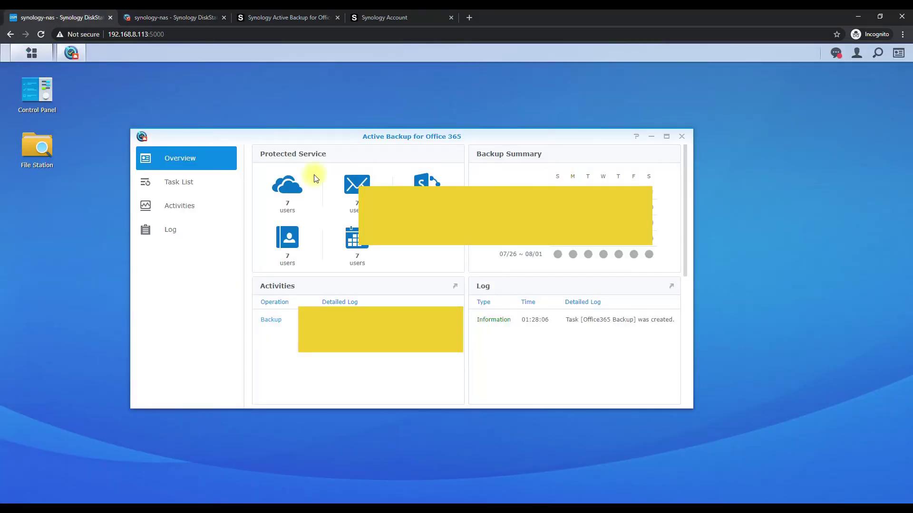
Show the Task List and open the Office365 Backup task's settings for editing.
left_click(186, 183)
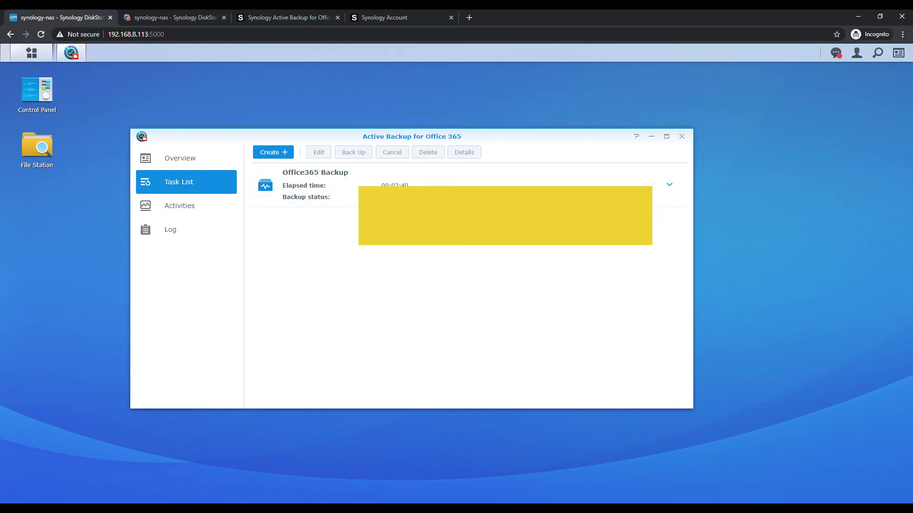
left_click(325, 187)
left_click(319, 152)
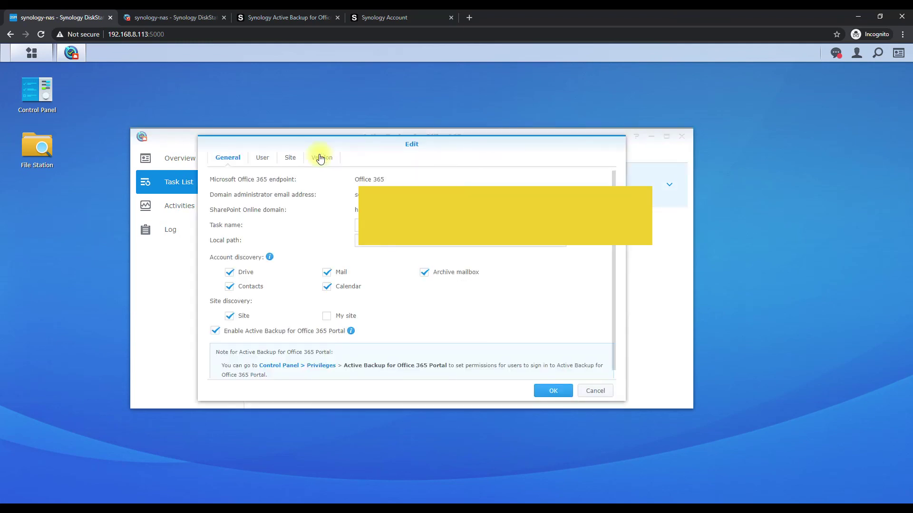
left_click(593, 391)
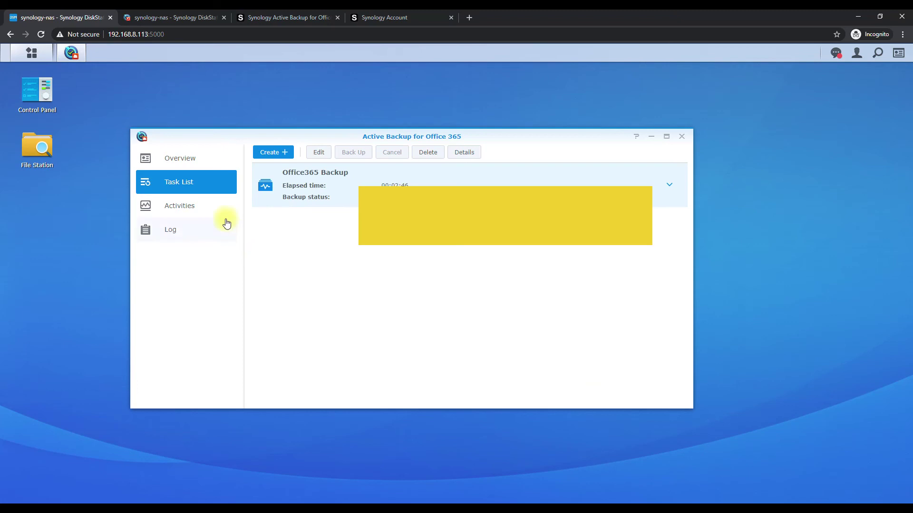
left_click(318, 152)
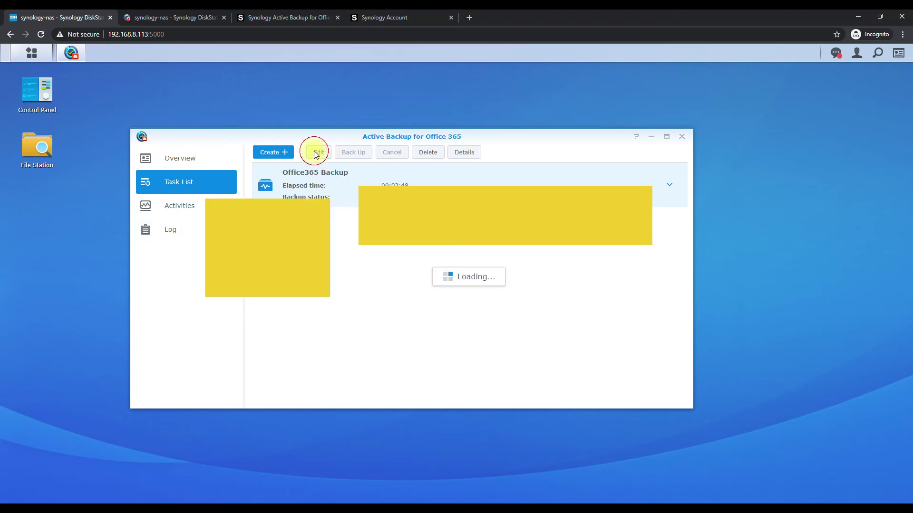
Review the task's User, Site and Version tabs, then cancel without changes.
left_click(262, 158)
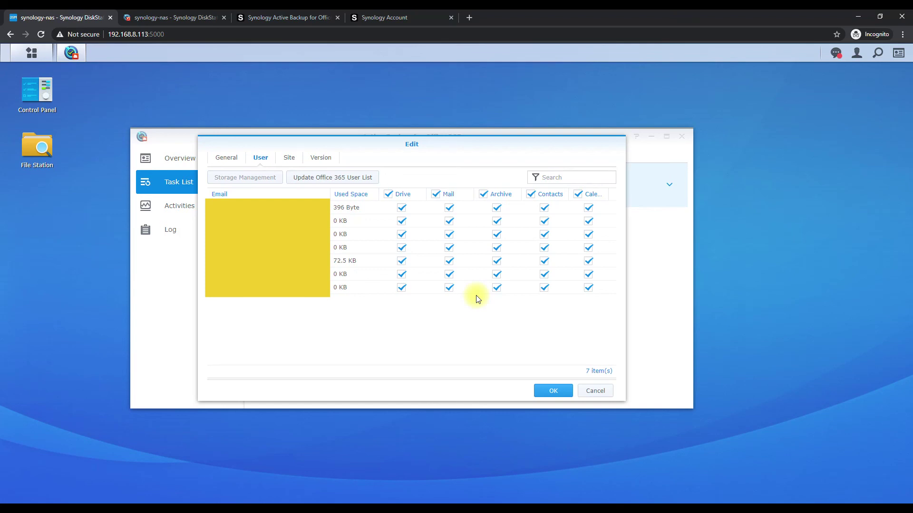
left_click(288, 159)
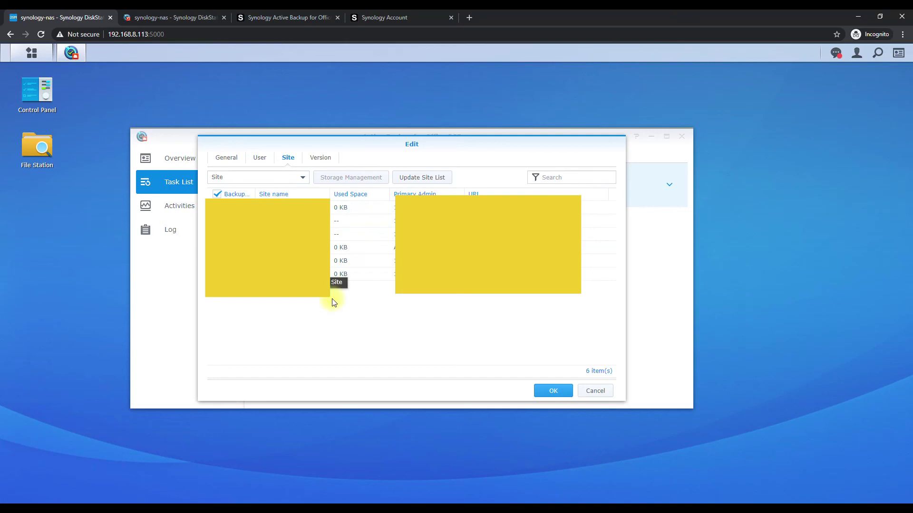
left_click(319, 157)
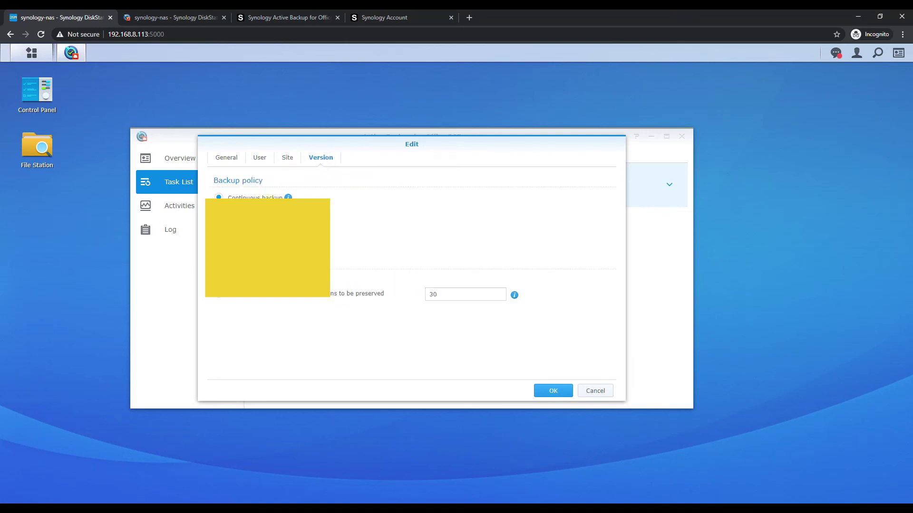
left_click(259, 157)
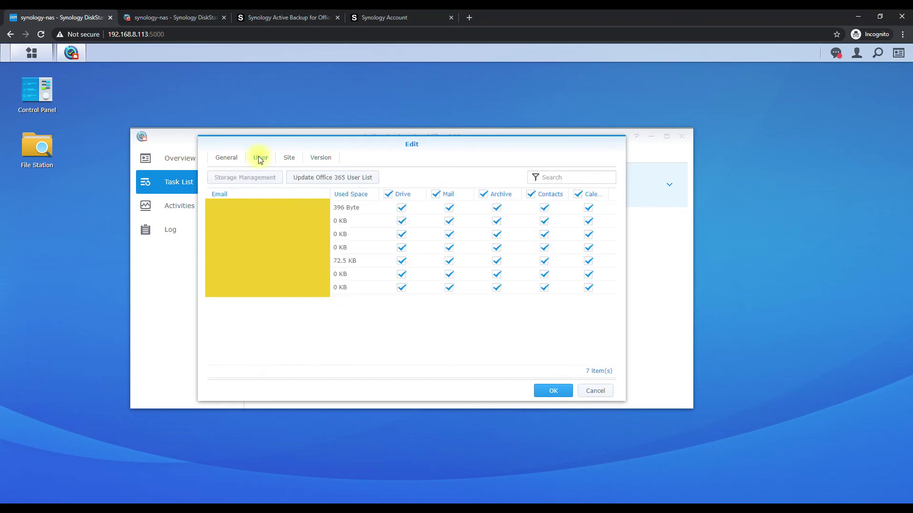
left_click(595, 393)
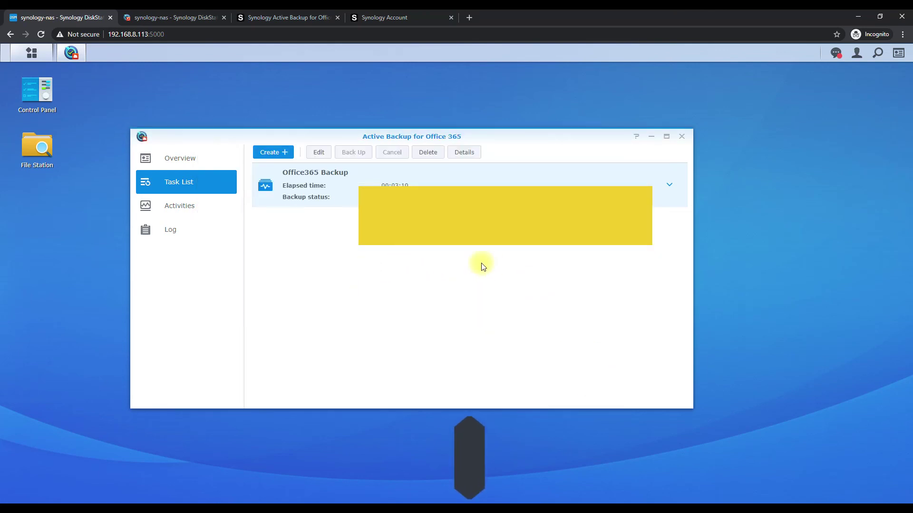
Close Active Backup for Office 365, view the notifications, and dismiss them to the empty desktop.
left_click(681, 137)
left_click(835, 53)
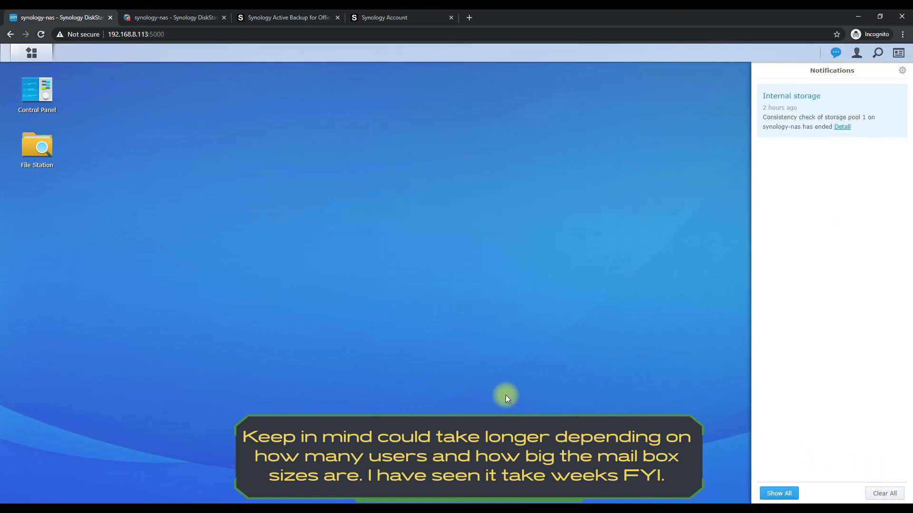
left_click(267, 299)
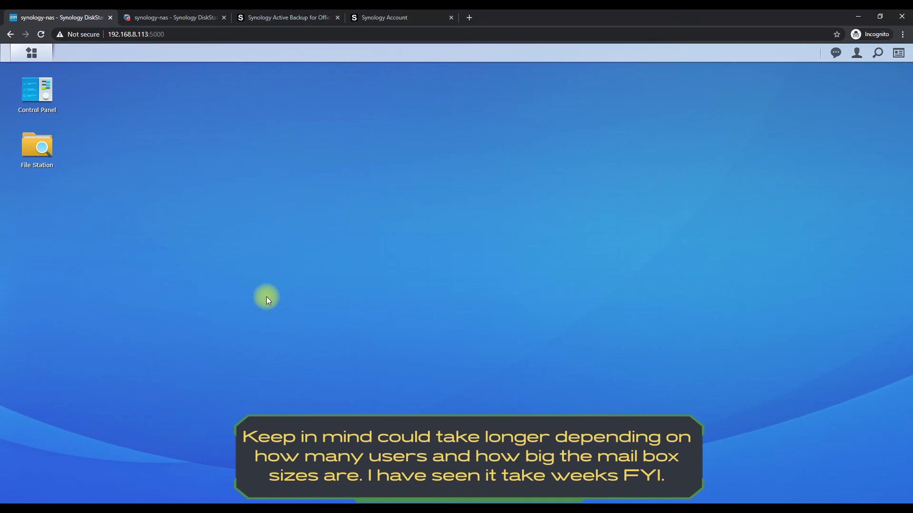